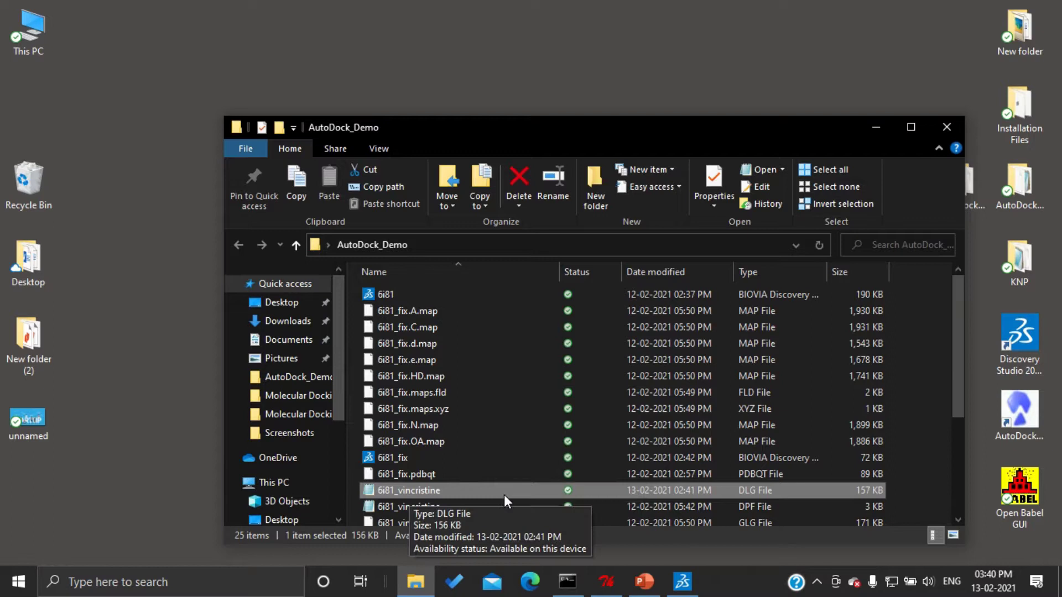
Step: Open the 6i81_vincristine docking log in Notepad and find the 'histogram' section
double_click(756, 492)
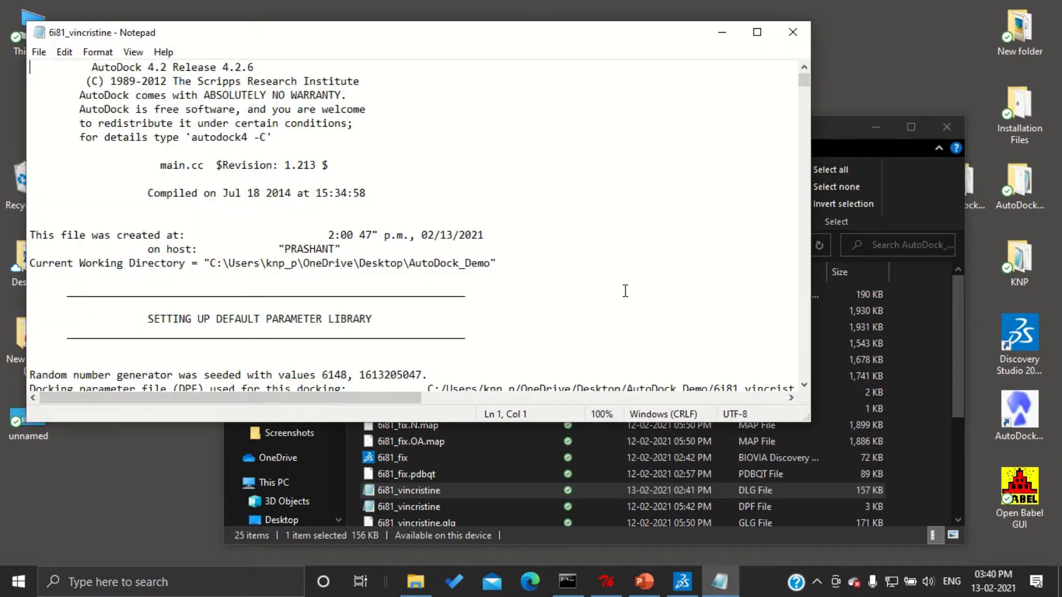
key(ctrl+f)
text(hi)
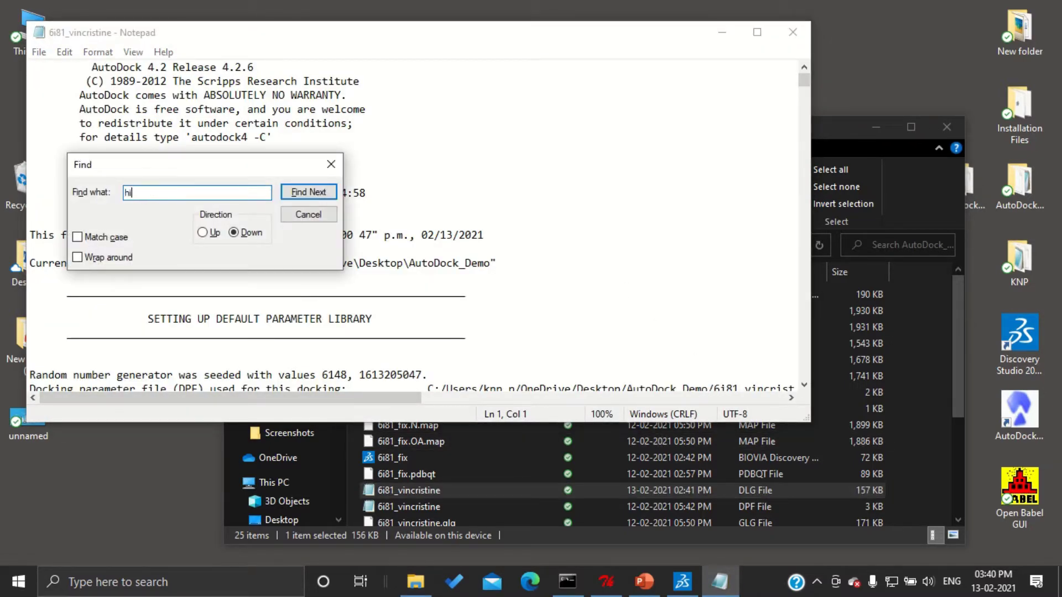
text(stogram)
key(Return)
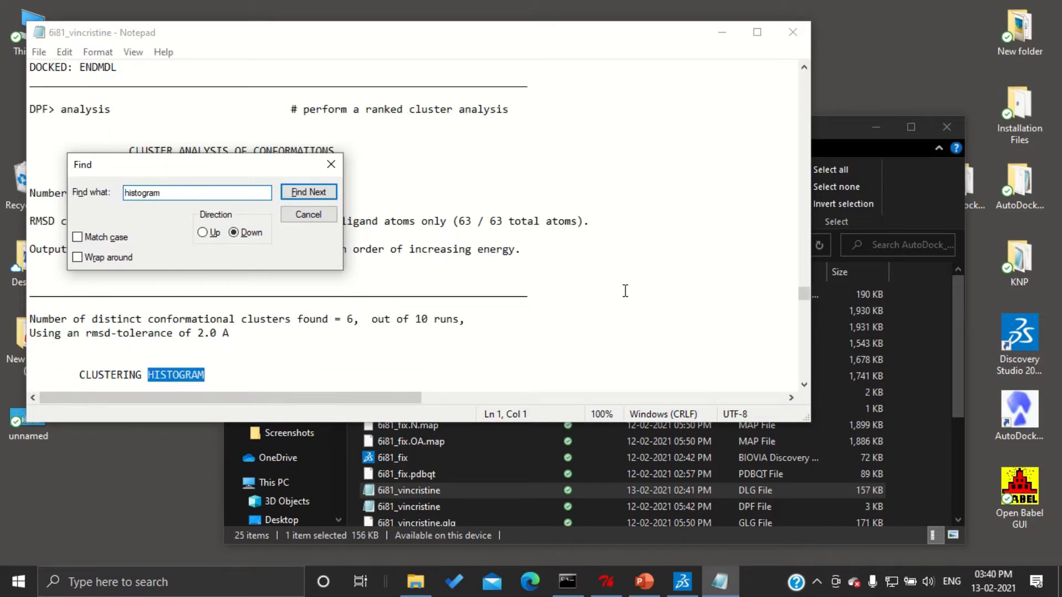
key(Escape)
scroll(624, 290, down, 5)
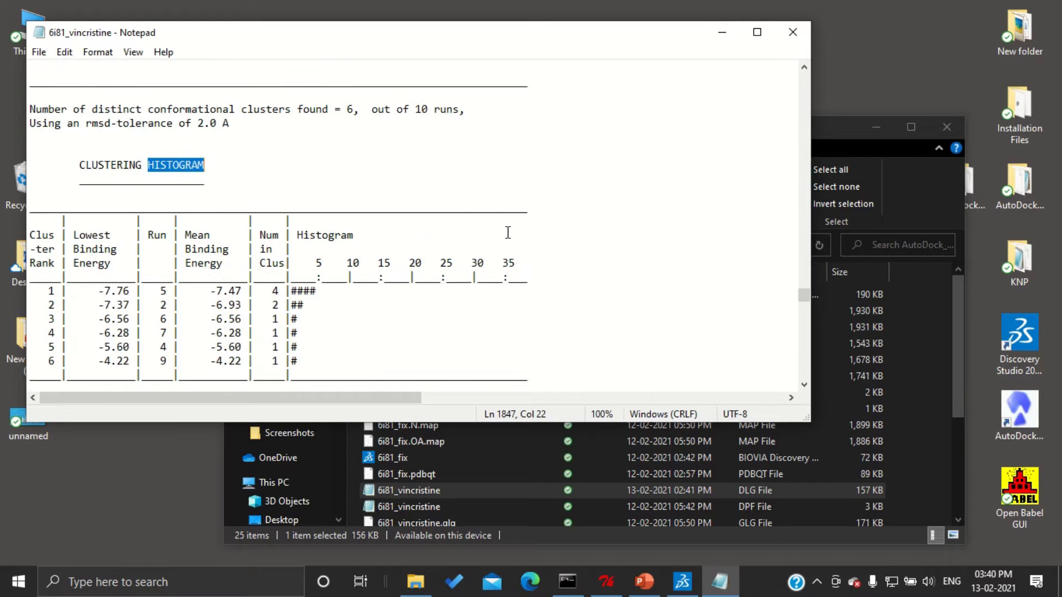
scroll(507, 232, down, 1)
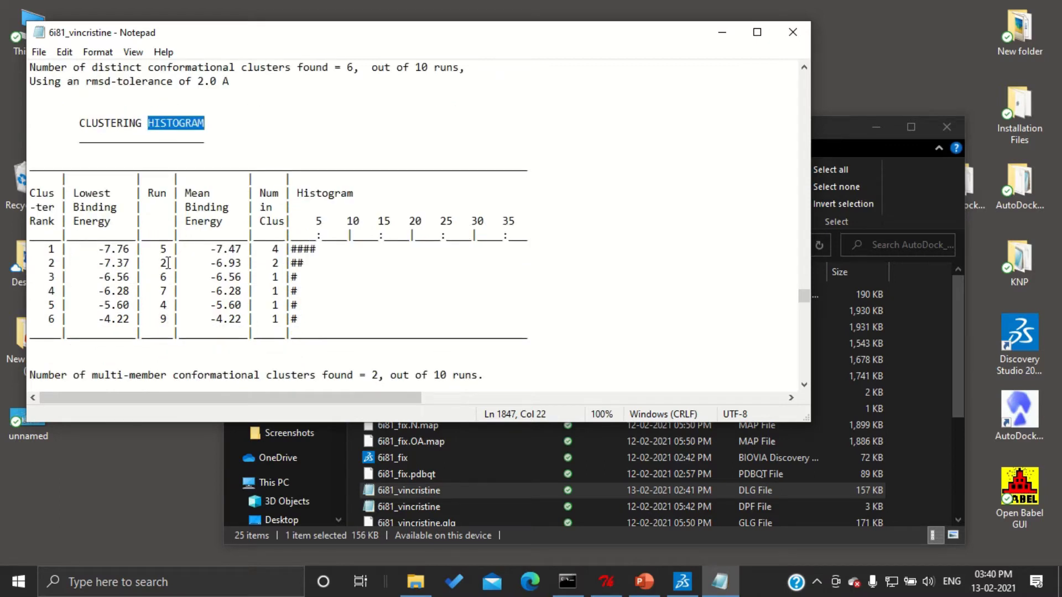
Step: Highlight the top cluster's -7.76 lowest binding energy and its run 5
drag(98, 249, 170, 248)
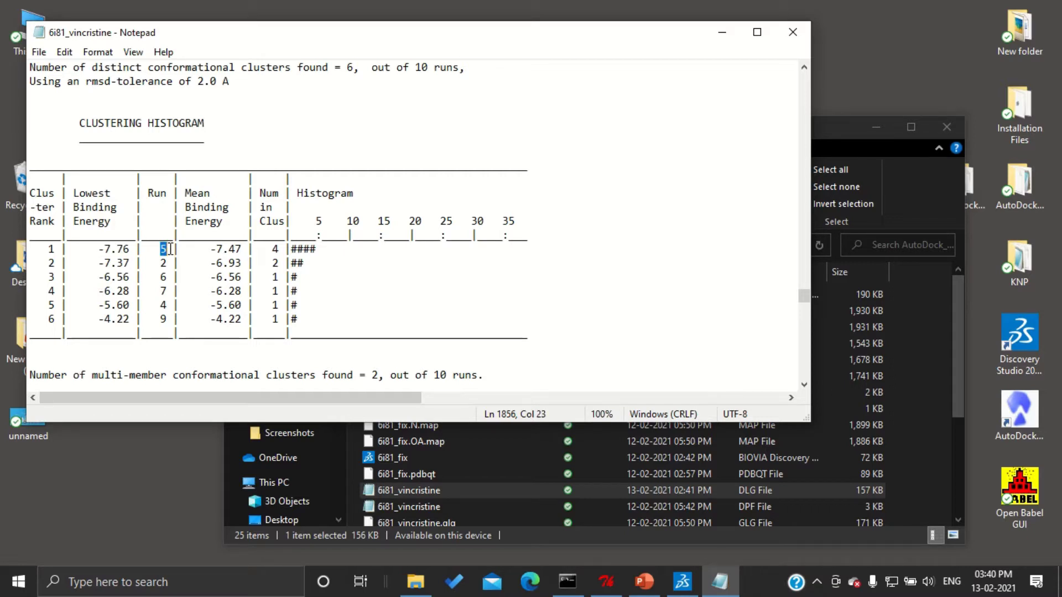
click(170, 249)
drag(170, 249, 99, 249)
click(155, 250)
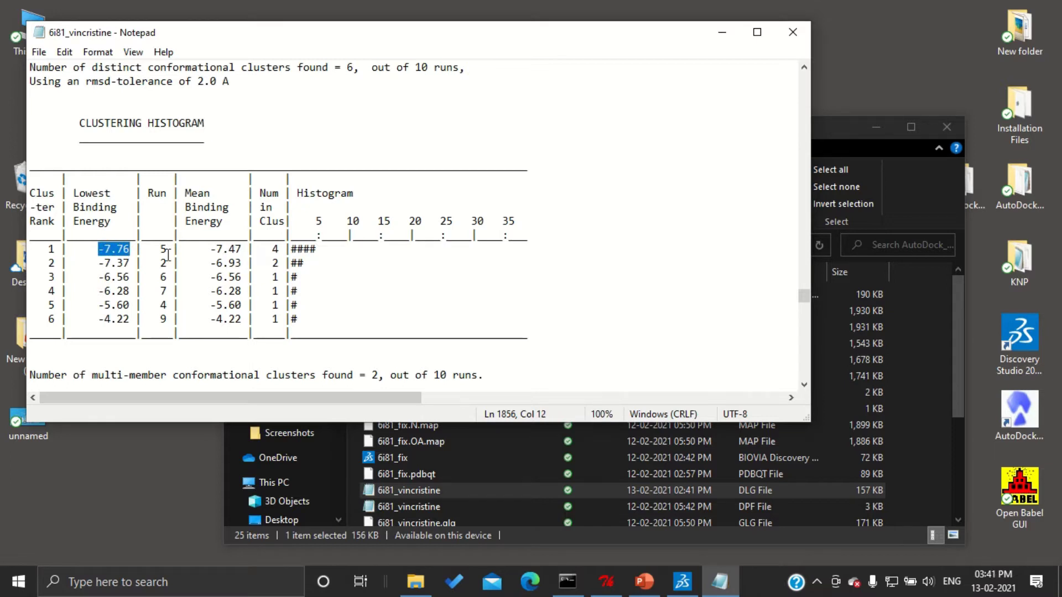
drag(168, 249, 159, 248)
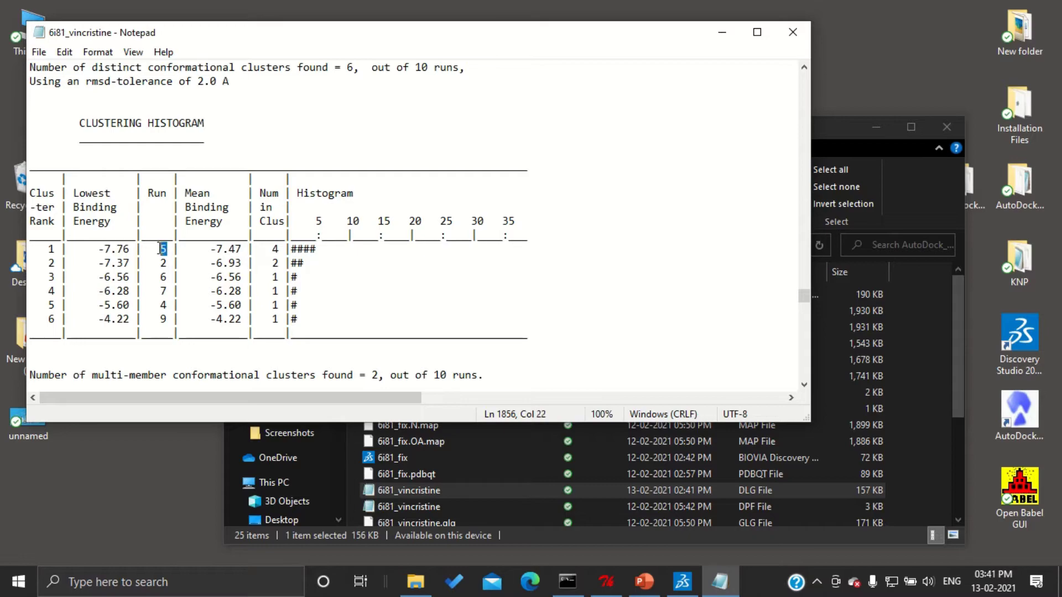
drag(804, 299, 803, 230)
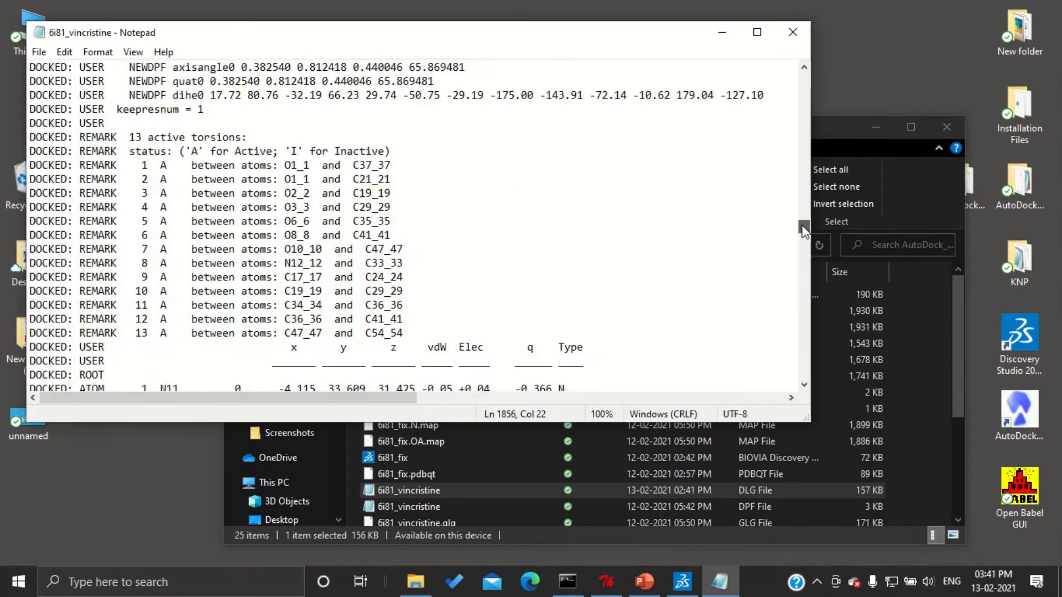
Step: Scroll to run 5's record and highlight -7.76 kcal/mol and the 2.05 uM inhibition constant
scroll(512, 260, up, 10)
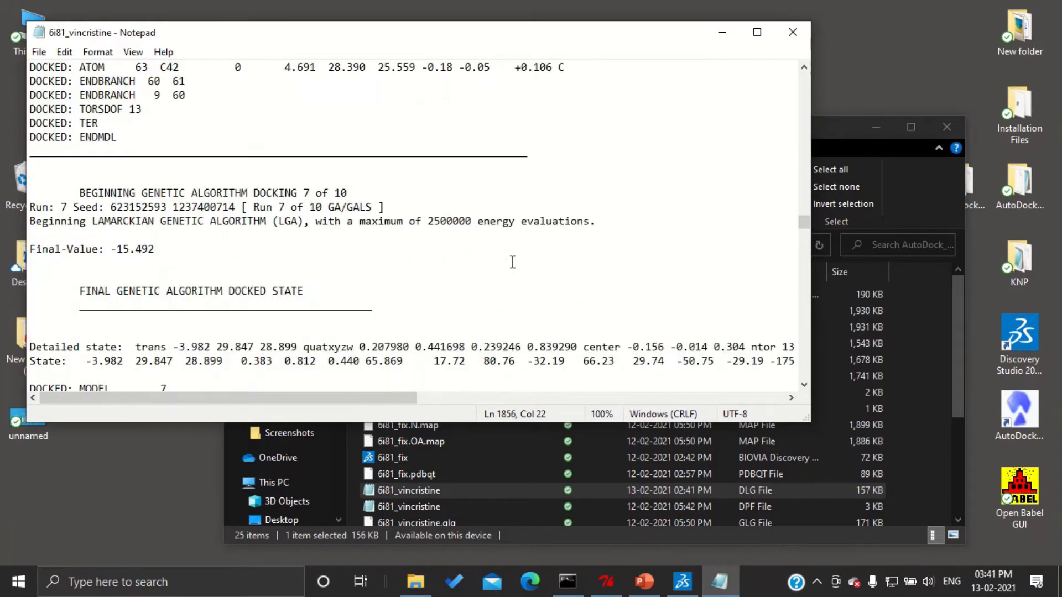
scroll(512, 261, up, 20)
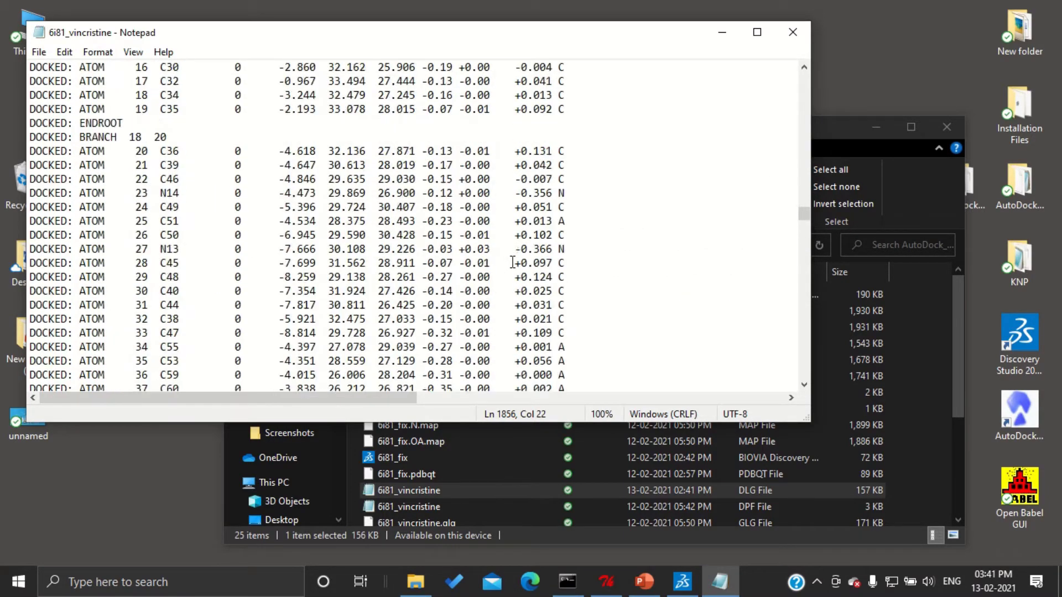
scroll(512, 261, up, 20)
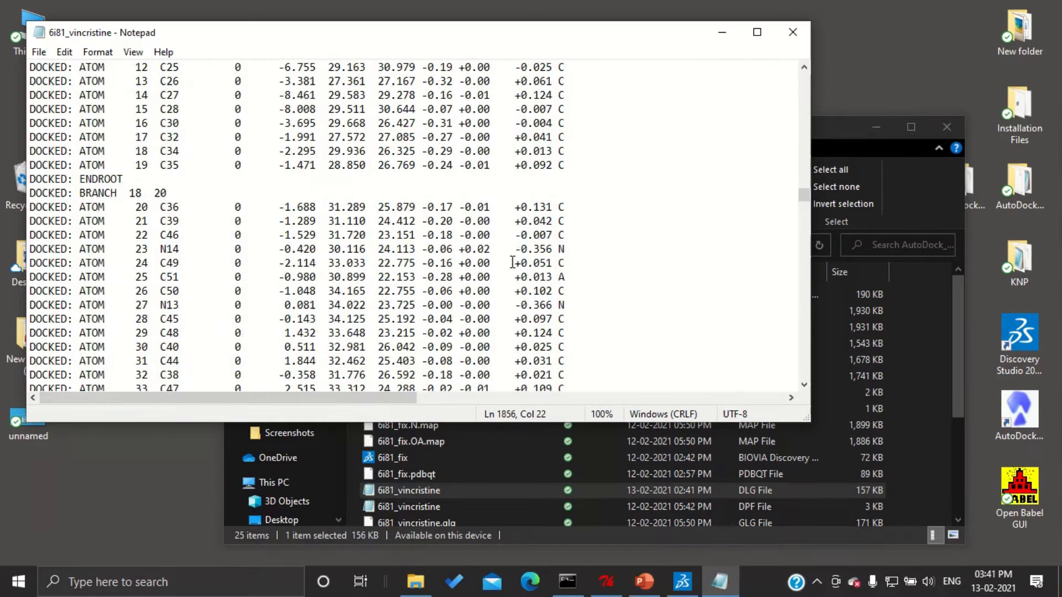
scroll(512, 261, up, 15)
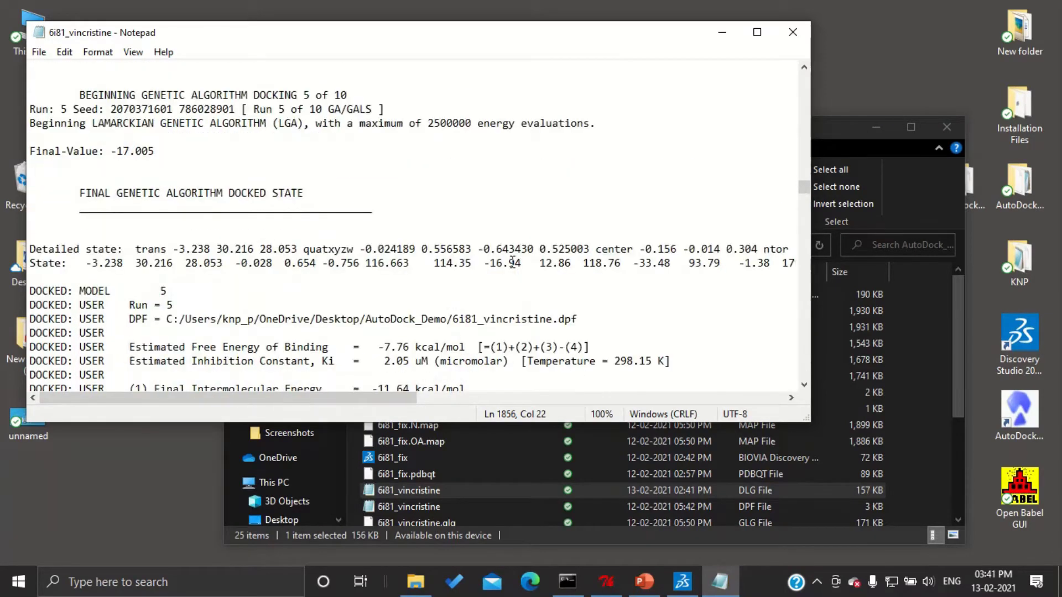
scroll(512, 261, up, 2)
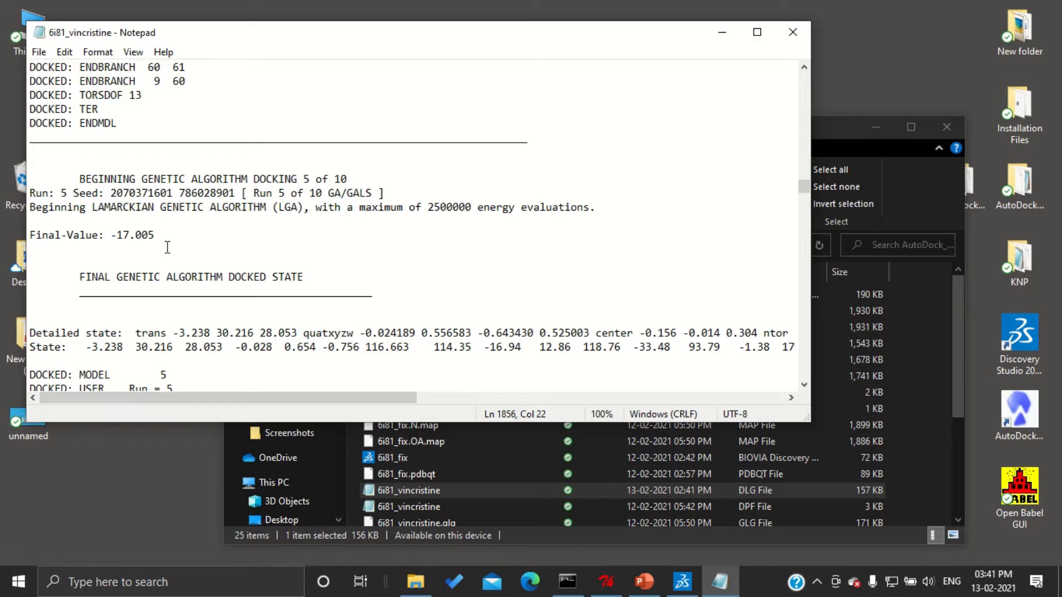
scroll(161, 253, down, 2)
scroll(161, 253, down, 2)
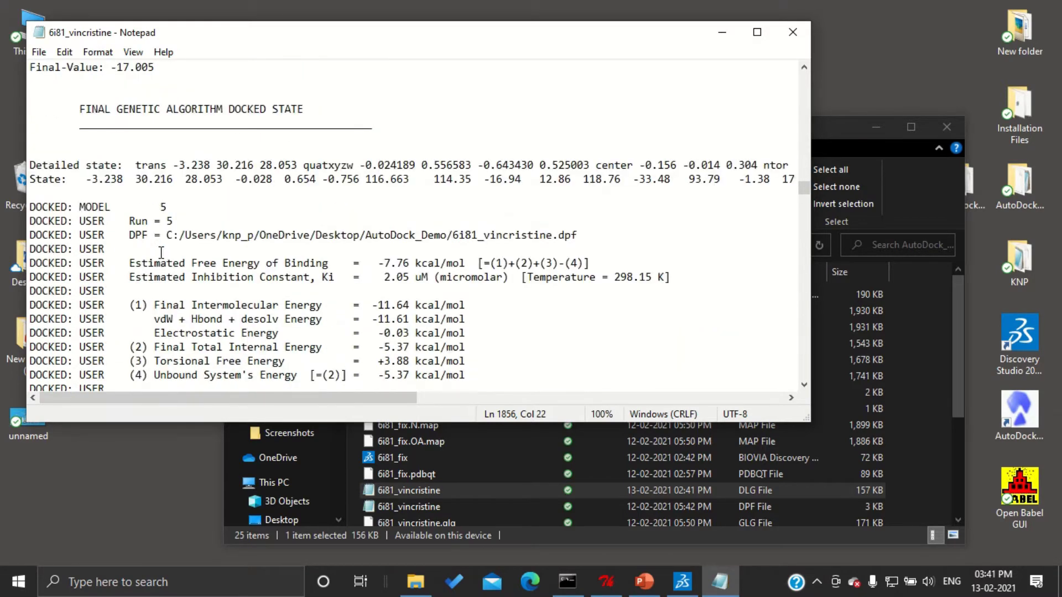
scroll(161, 254, down, 1)
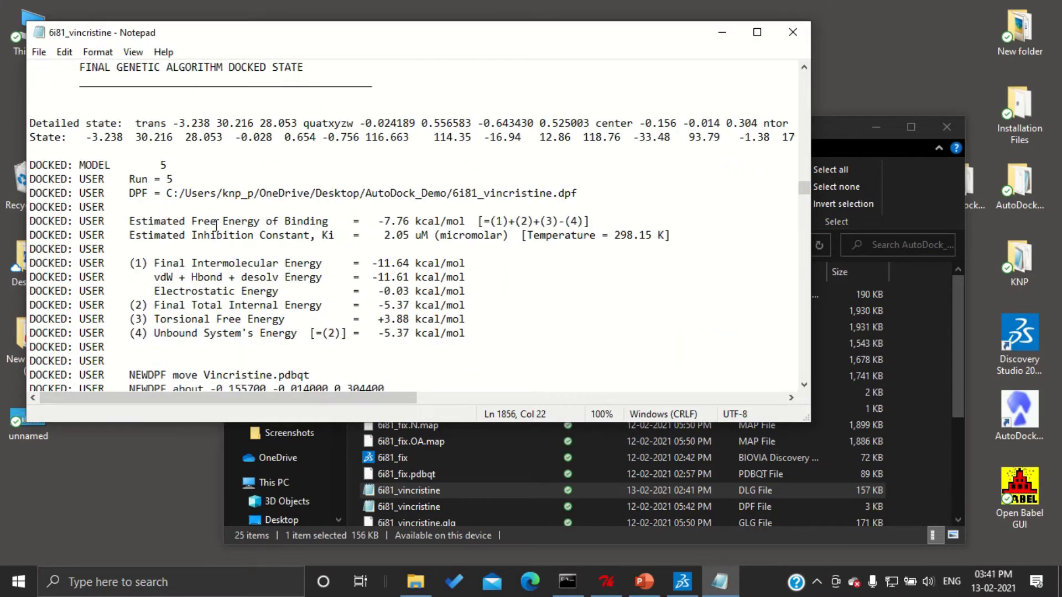
drag(379, 222, 410, 221)
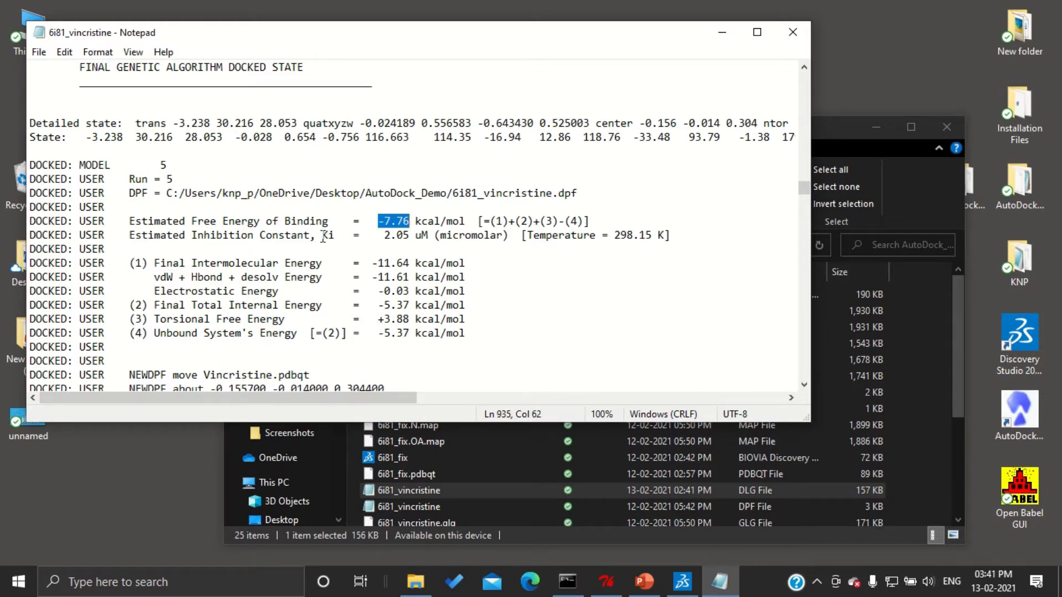
drag(323, 235, 405, 240)
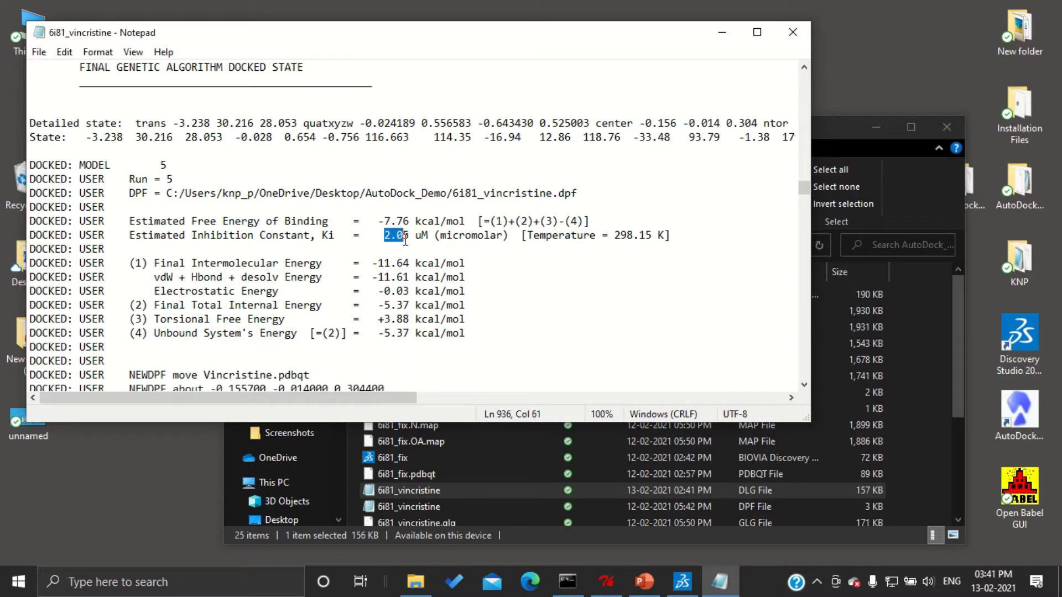
click(329, 291)
Step: Scroll through nearby records, then return and re-highlight the -7.76 free energy of binding
scroll(246, 300, down, 6)
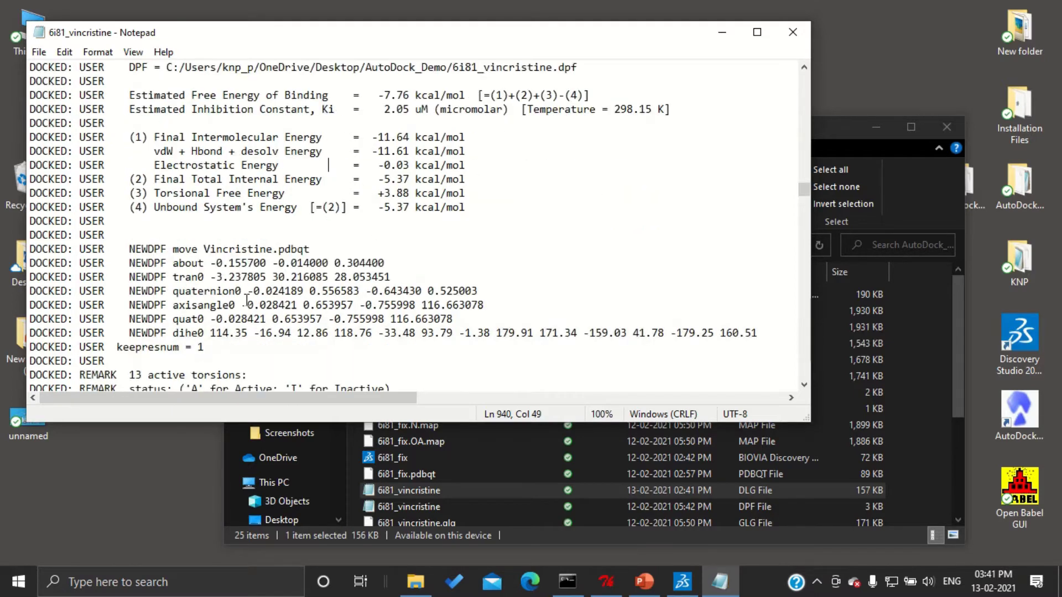
scroll(247, 300, down, 5)
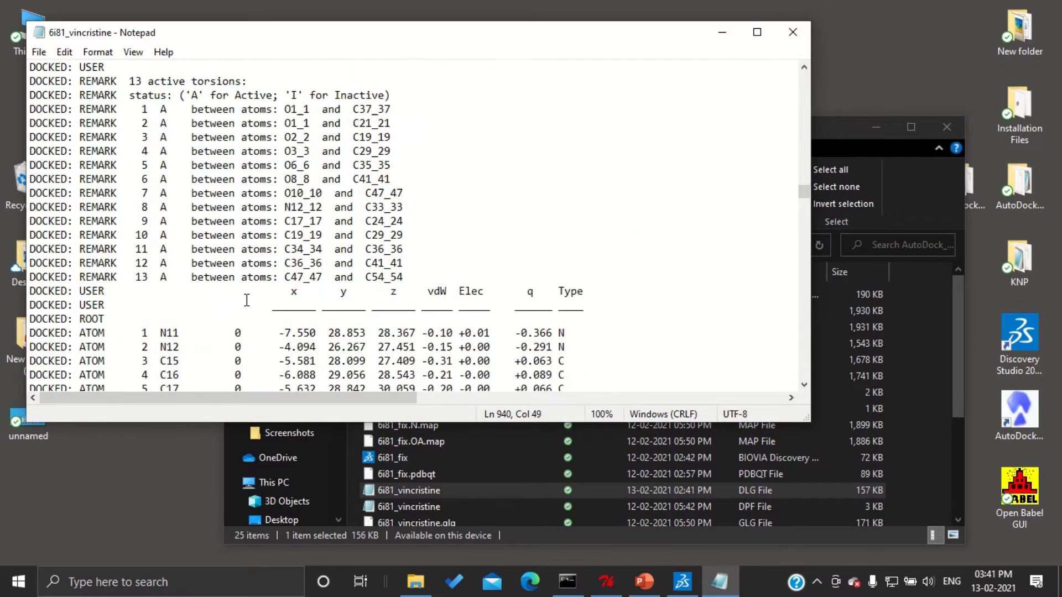
scroll(247, 300, down, 2)
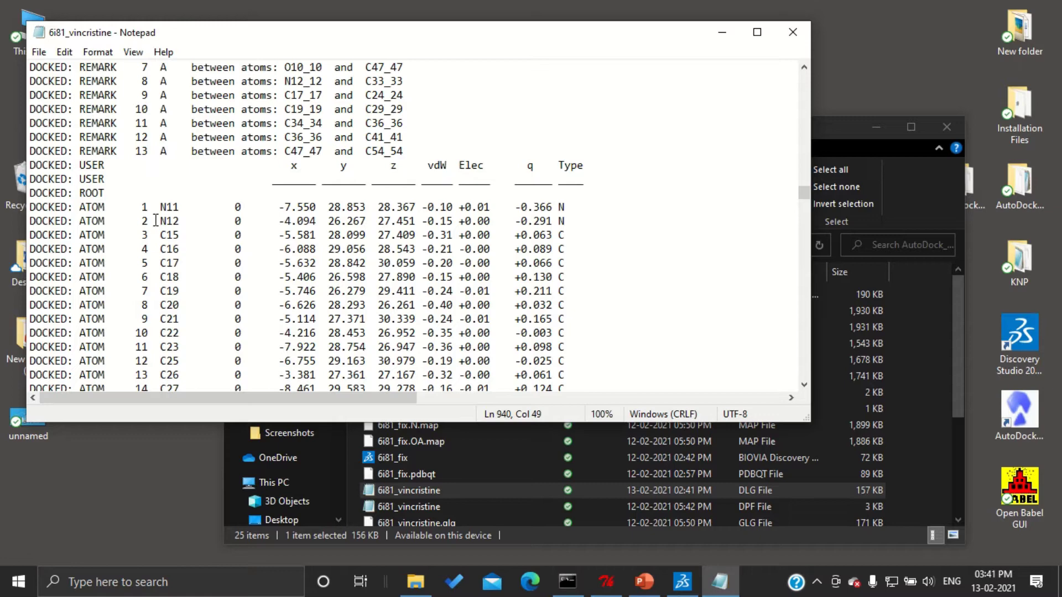
scroll(156, 220, down, 3)
scroll(156, 220, down, 2)
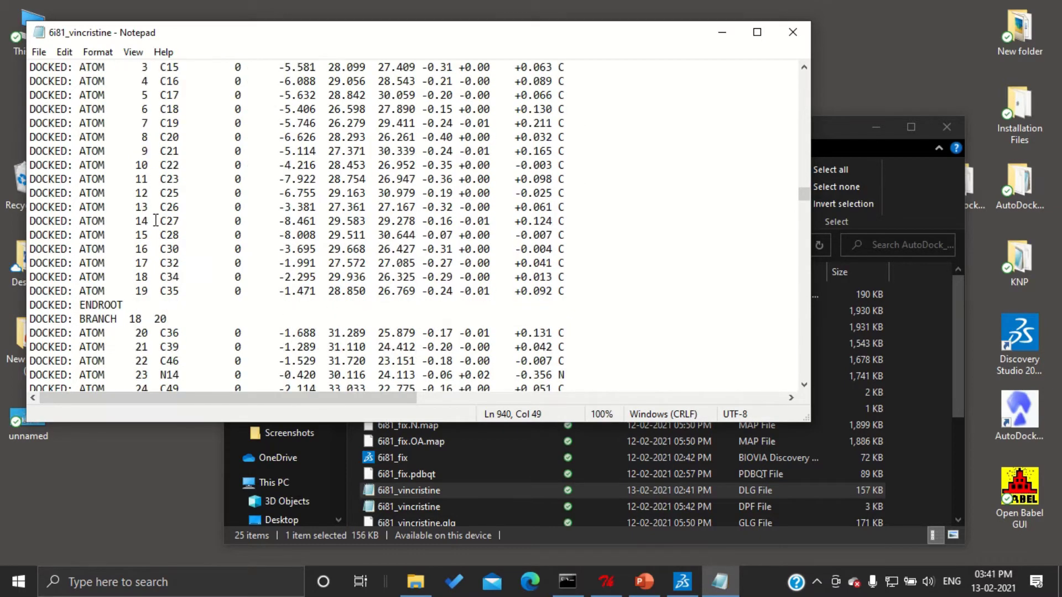
scroll(156, 221, up, 3)
scroll(156, 221, up, 8)
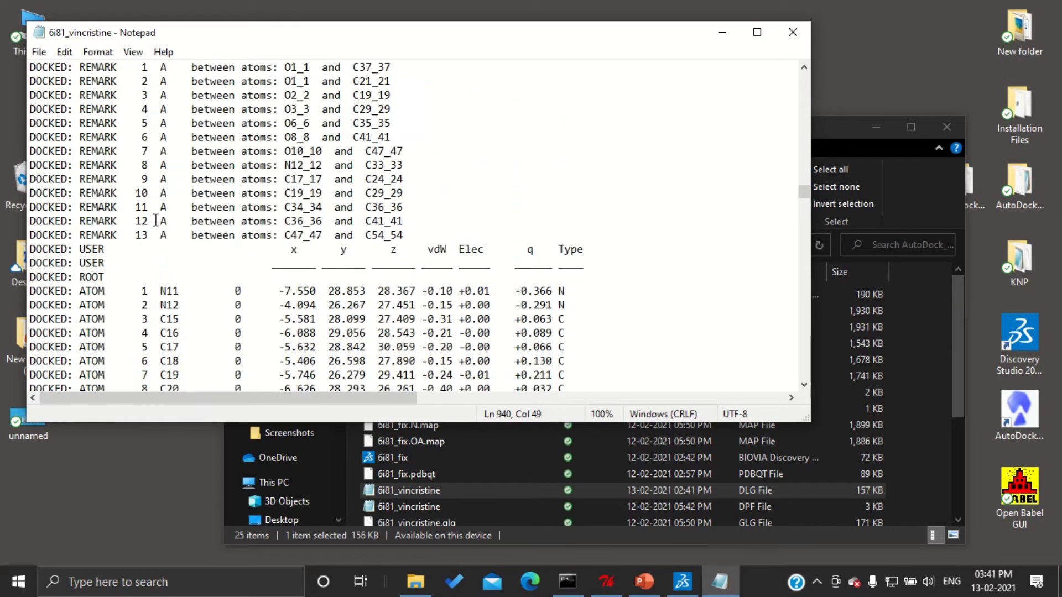
scroll(156, 220, up, 4)
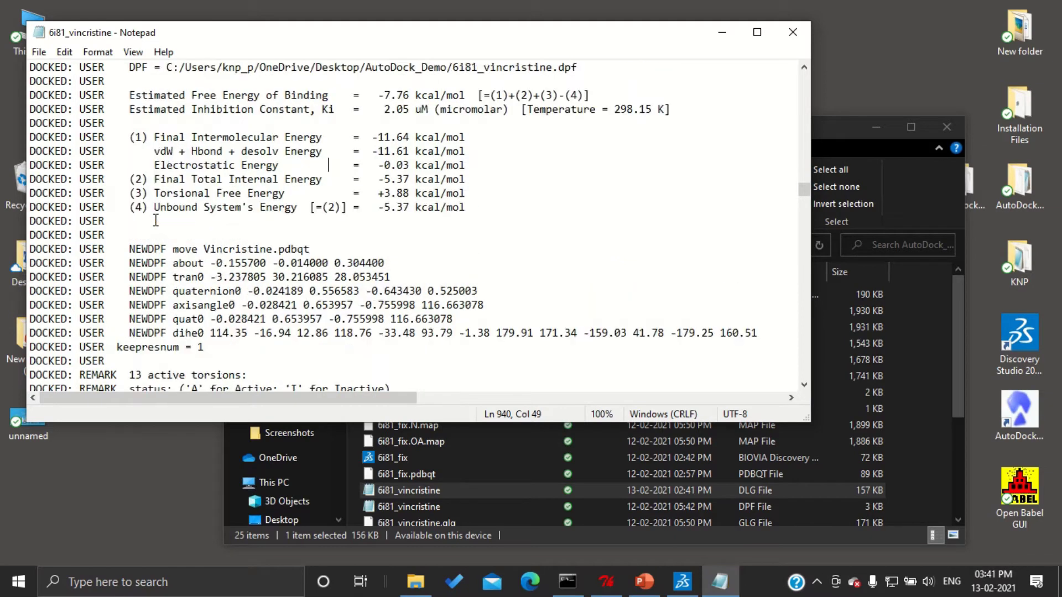
scroll(156, 220, up, 2)
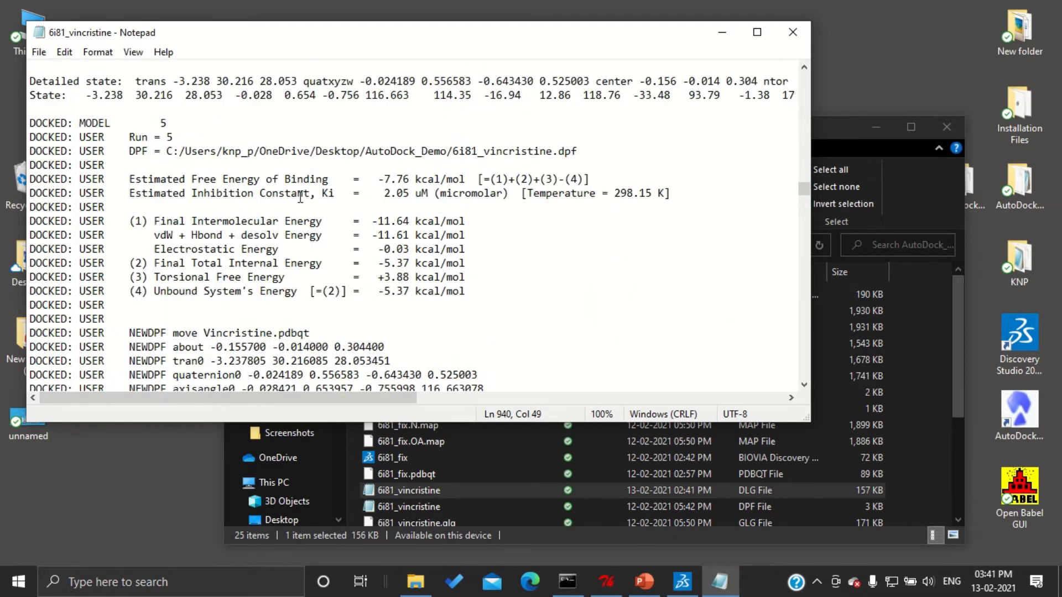
drag(378, 179, 416, 179)
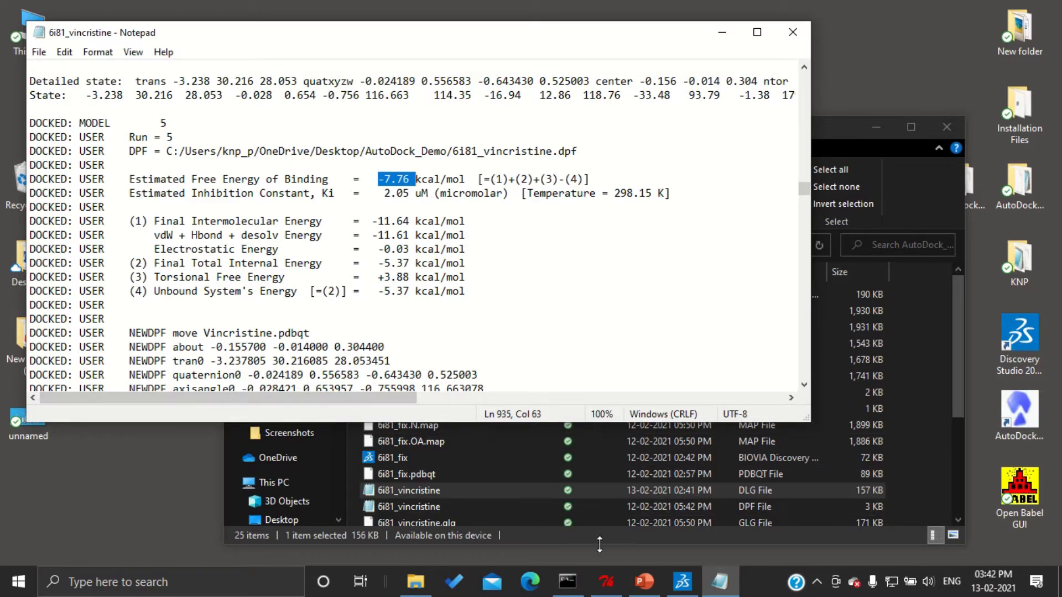
Step: Load the 6i81_vincristine.dlg docking results into AutoDockTools
click(606, 589)
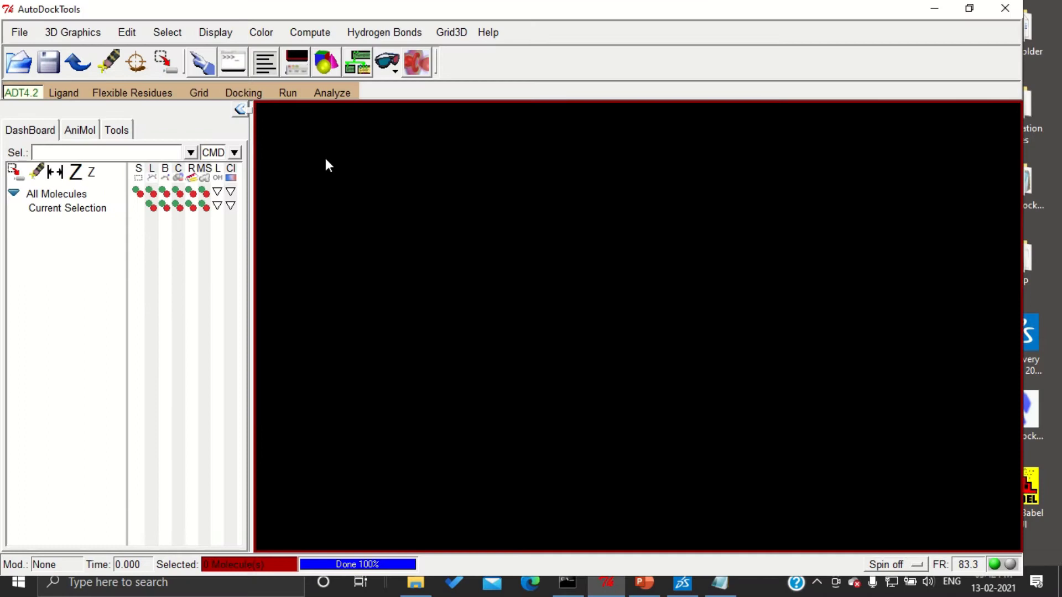
click(324, 98)
mouse_move(343, 124)
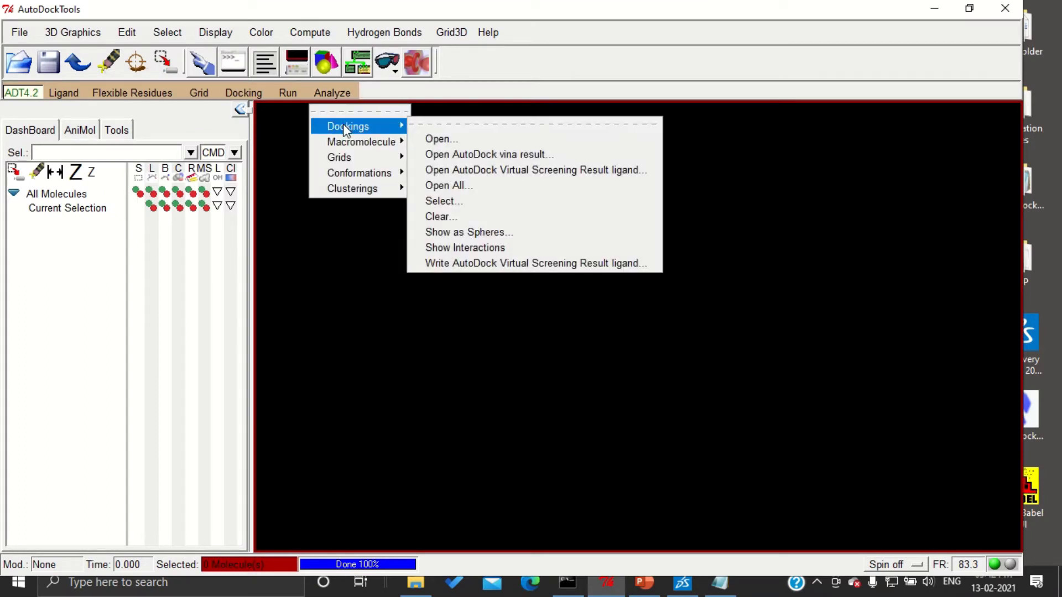
click(440, 139)
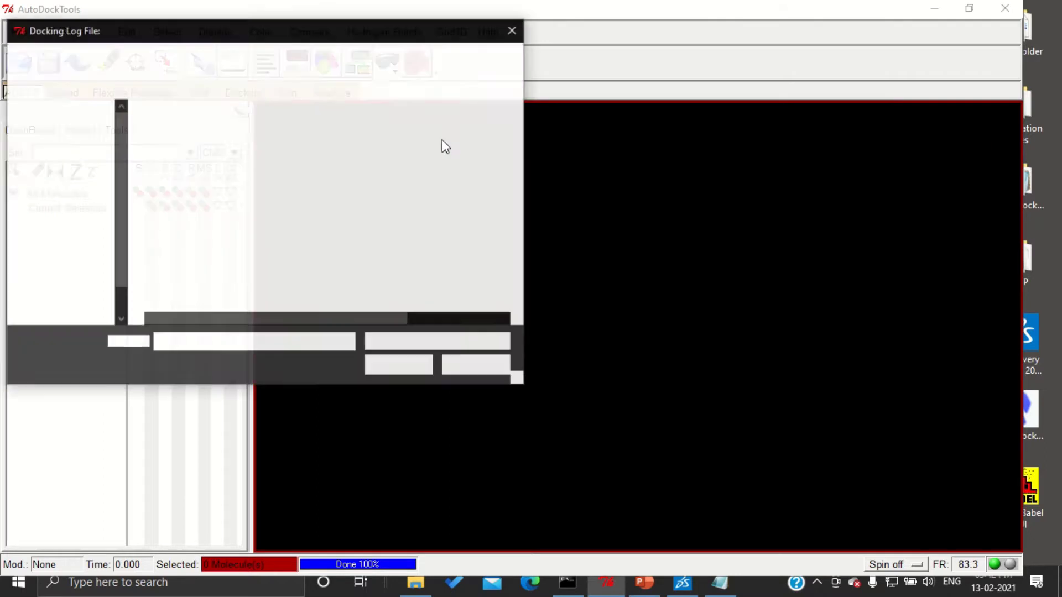
click(218, 134)
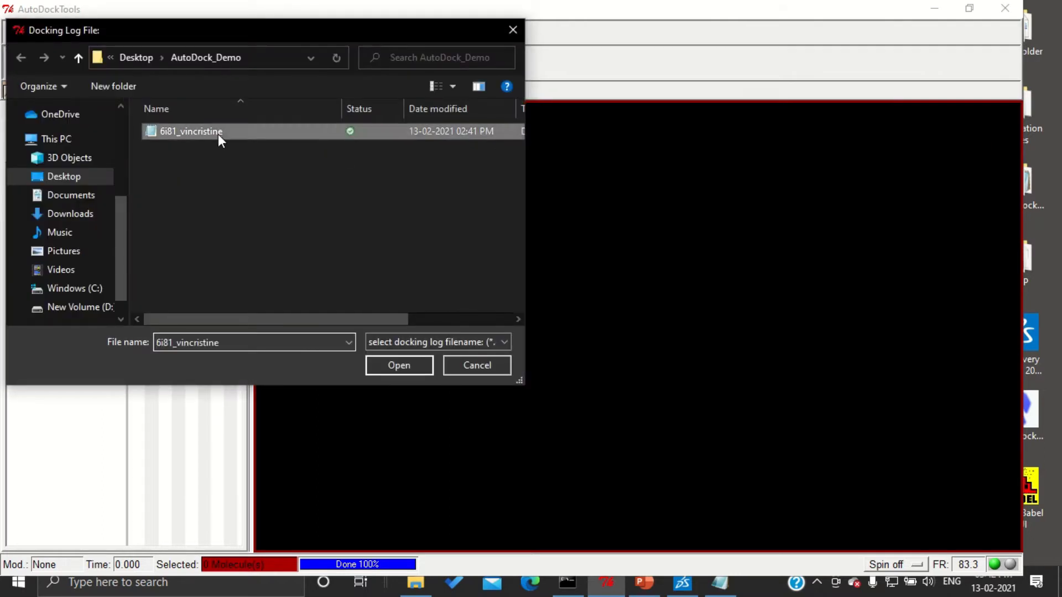
click(413, 369)
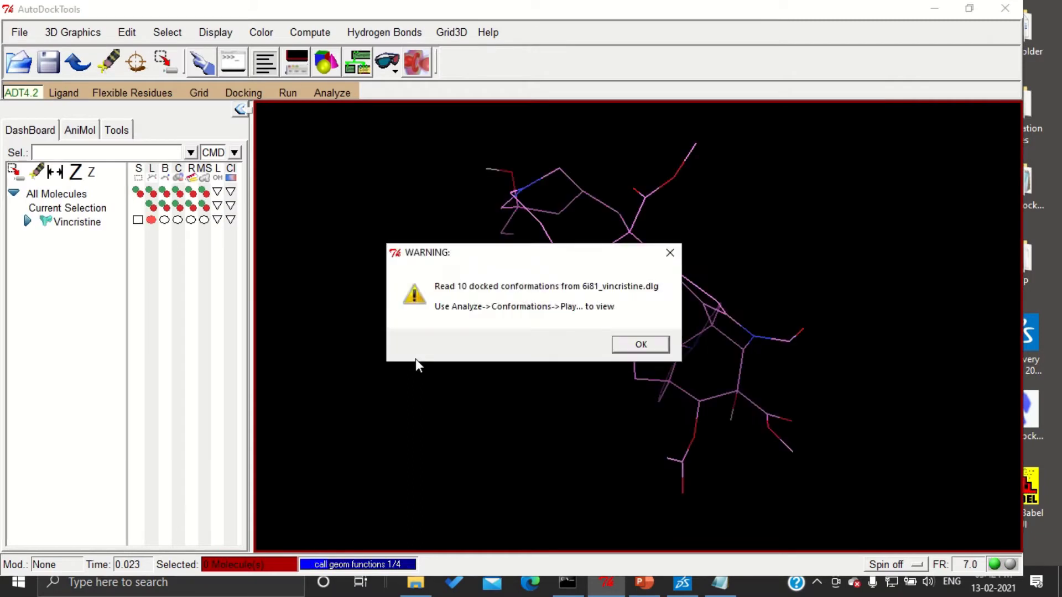
key(Return)
Step: Load the 6i81_fix receptor and zoom in to frame the ligand
click(333, 93)
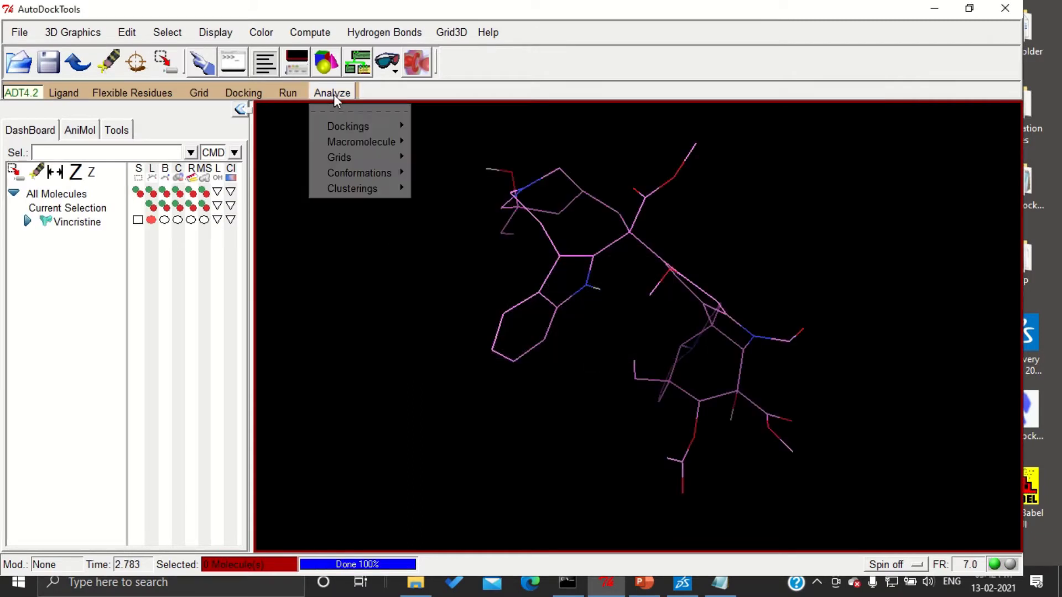
mouse_move(350, 143)
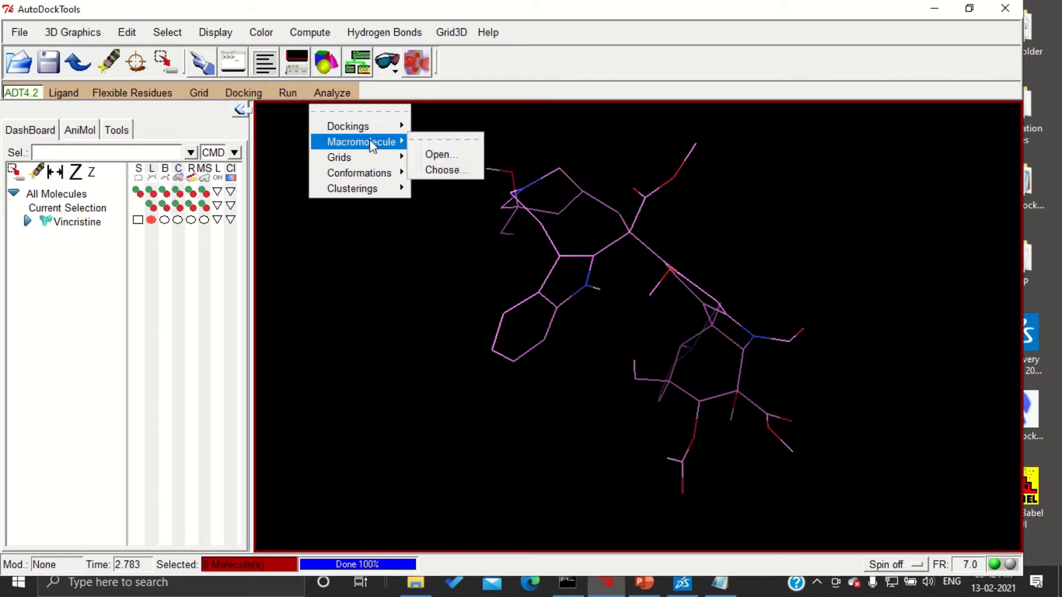
click(444, 156)
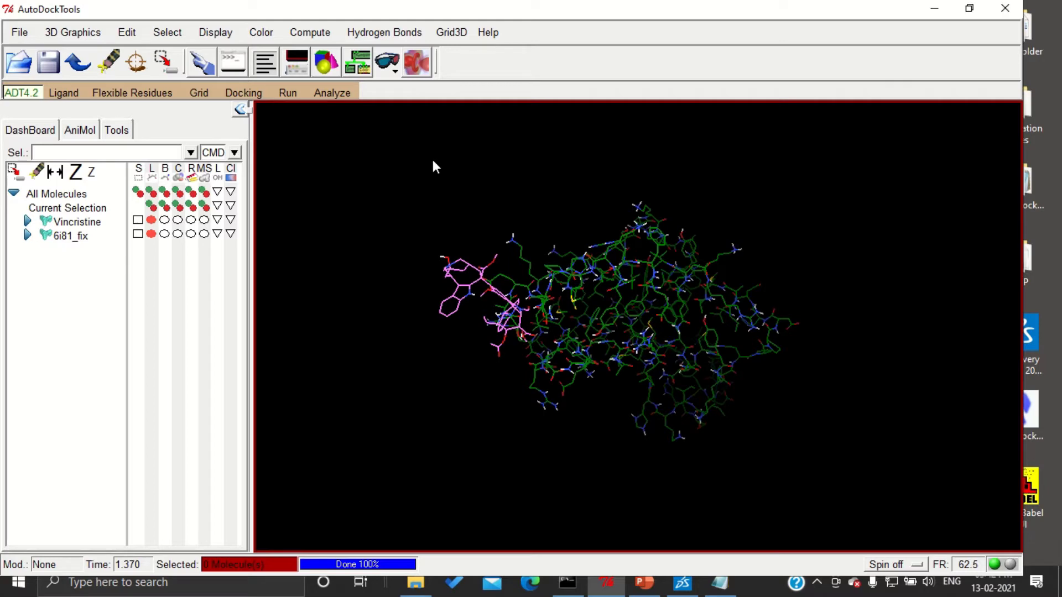
scroll(494, 280, up, 5)
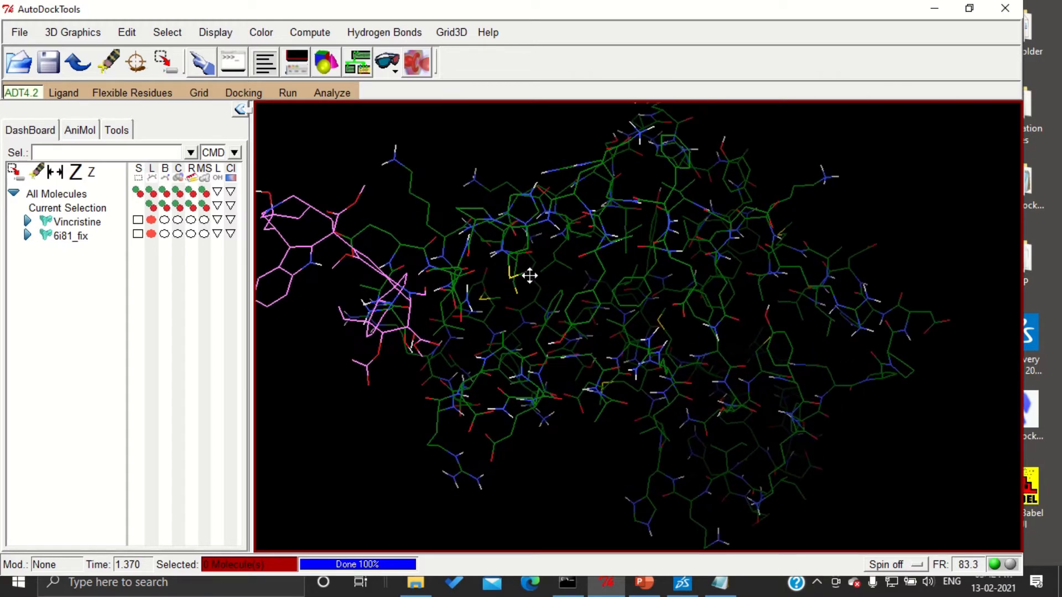
scroll(526, 272, up, 3)
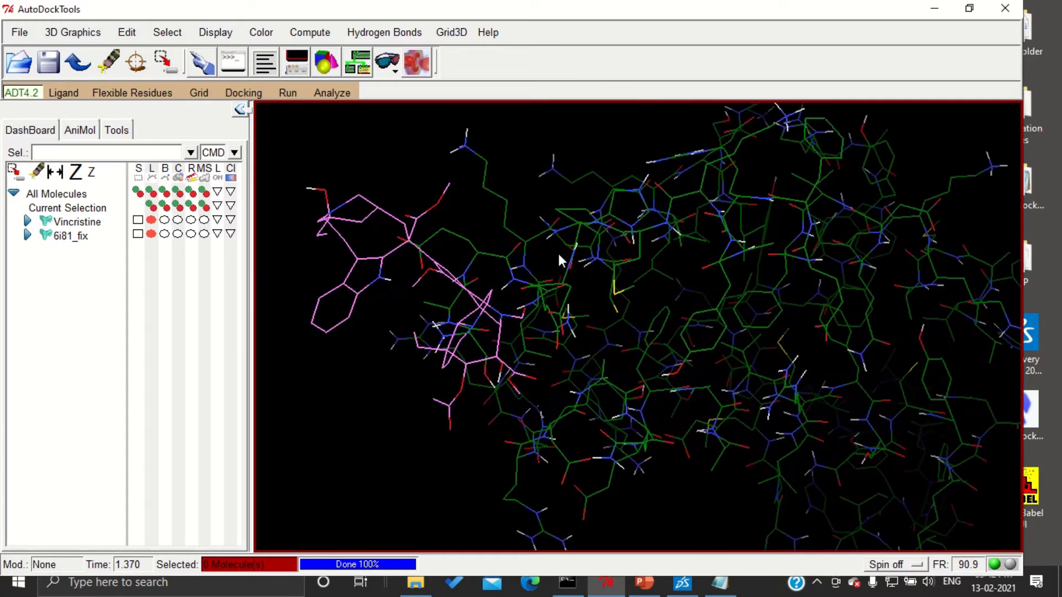
drag(558, 251, 589, 264)
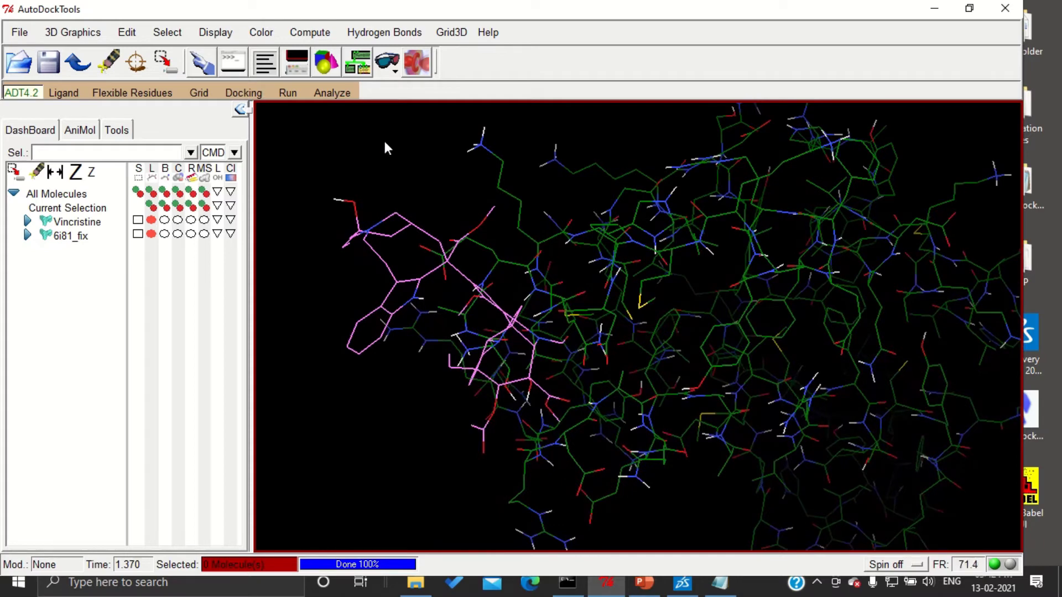
click(332, 93)
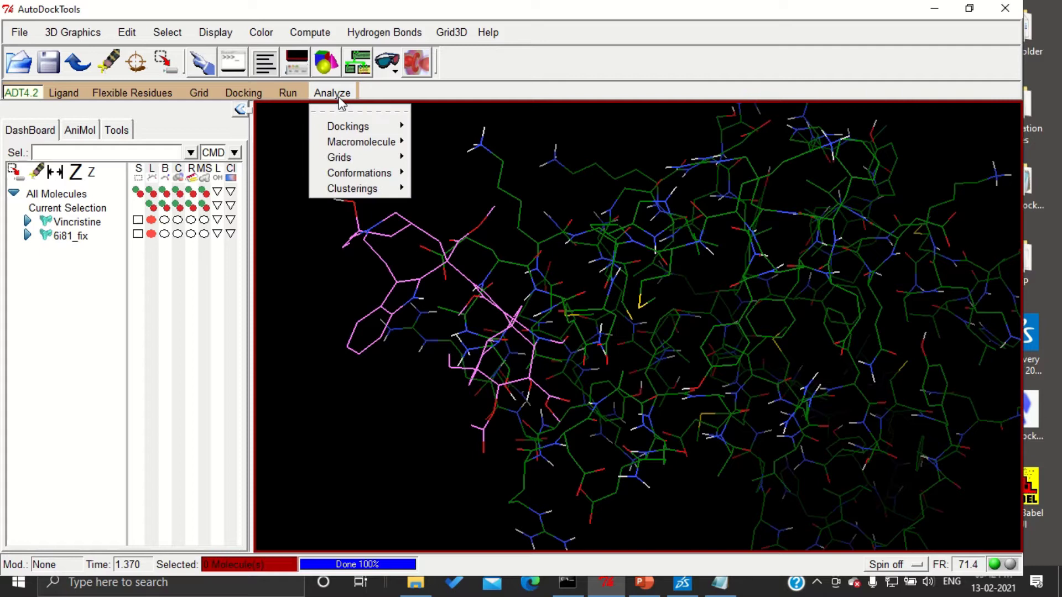
Step: Open the conformation player and advance through poses 2-4 to pose 5, rotating to inspect it
mouse_move(370, 172)
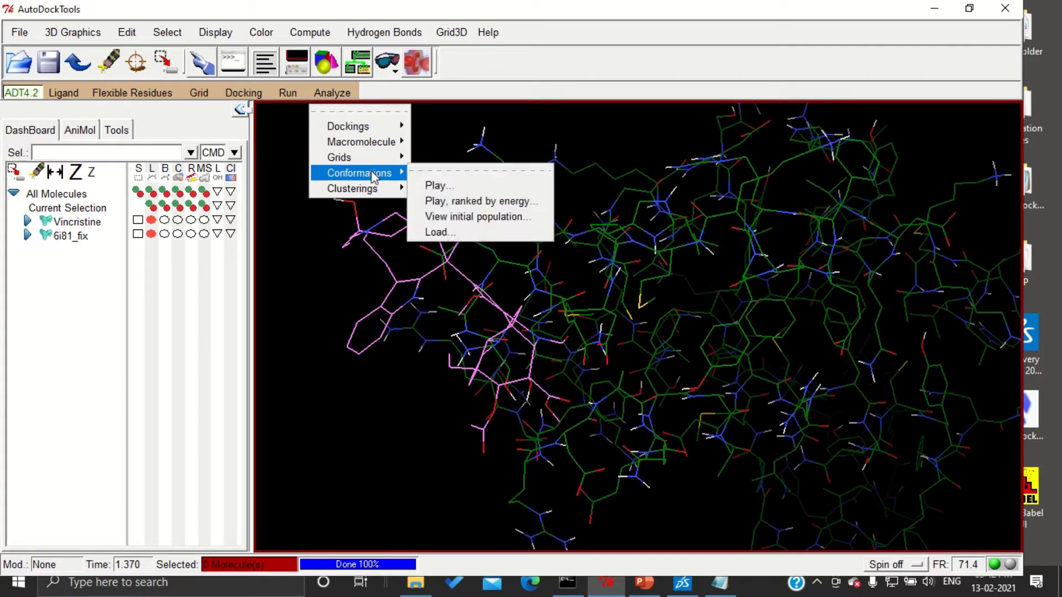
click(442, 186)
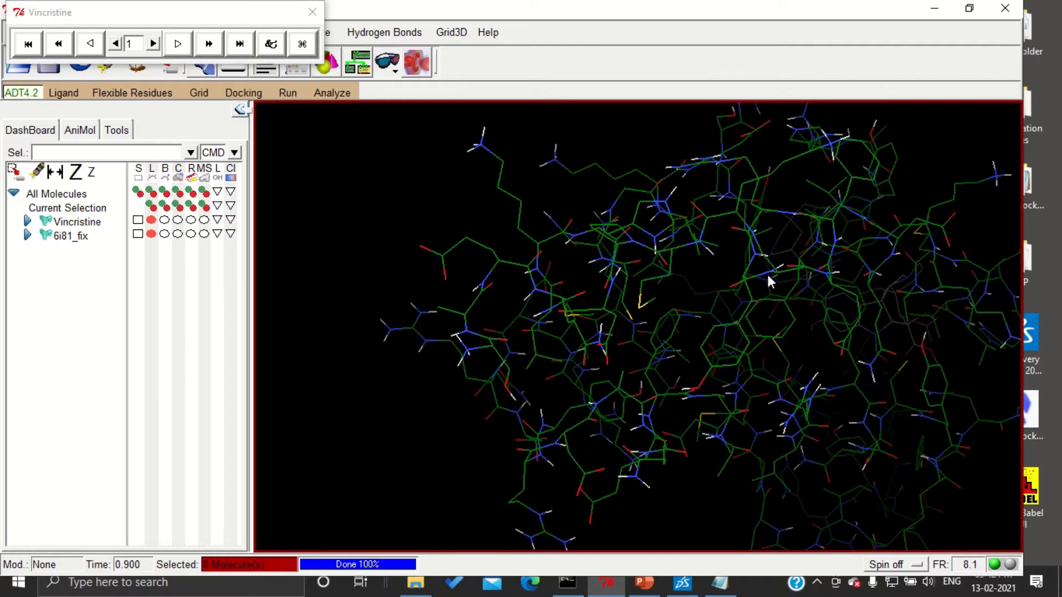
drag(768, 277, 543, 239)
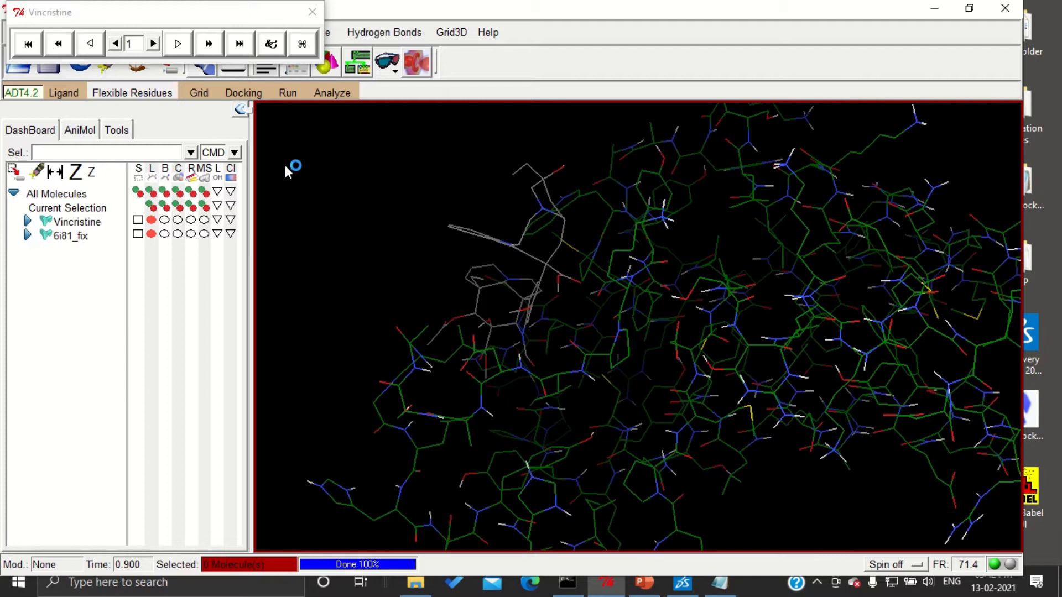
click(154, 44)
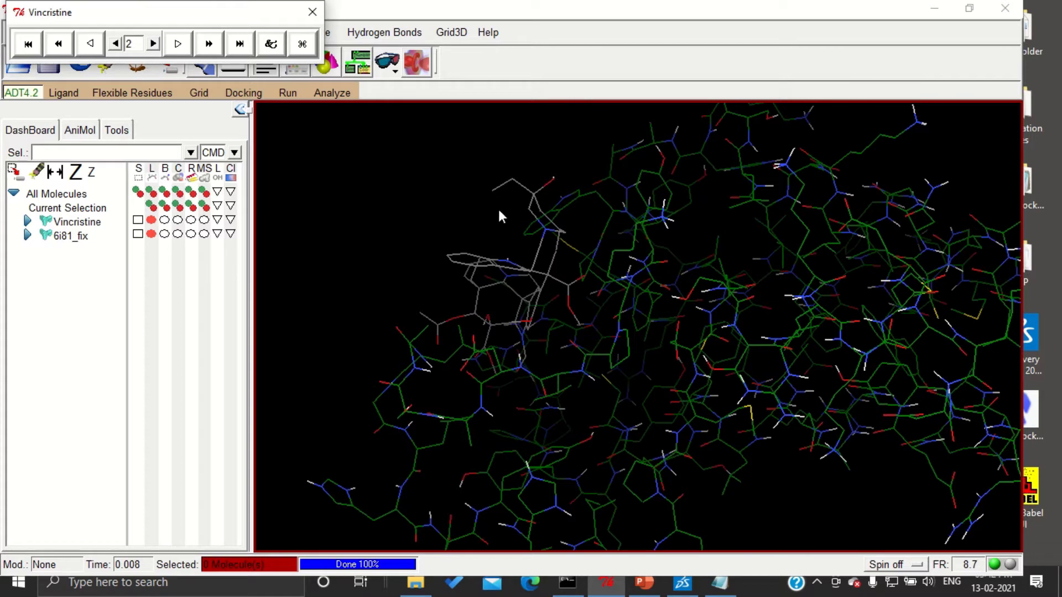
click(155, 45)
click(155, 45)
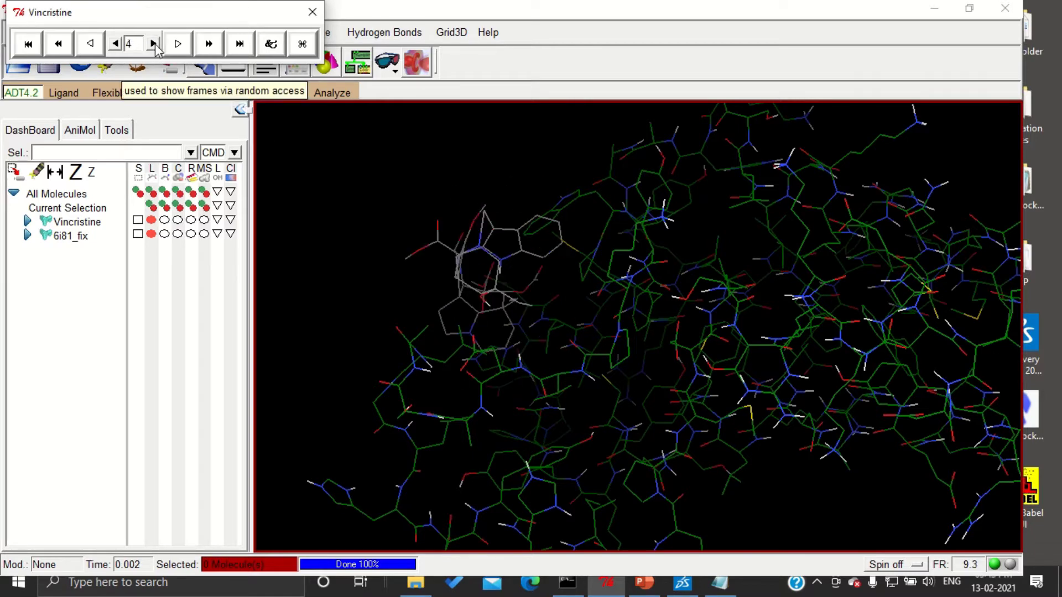
click(154, 44)
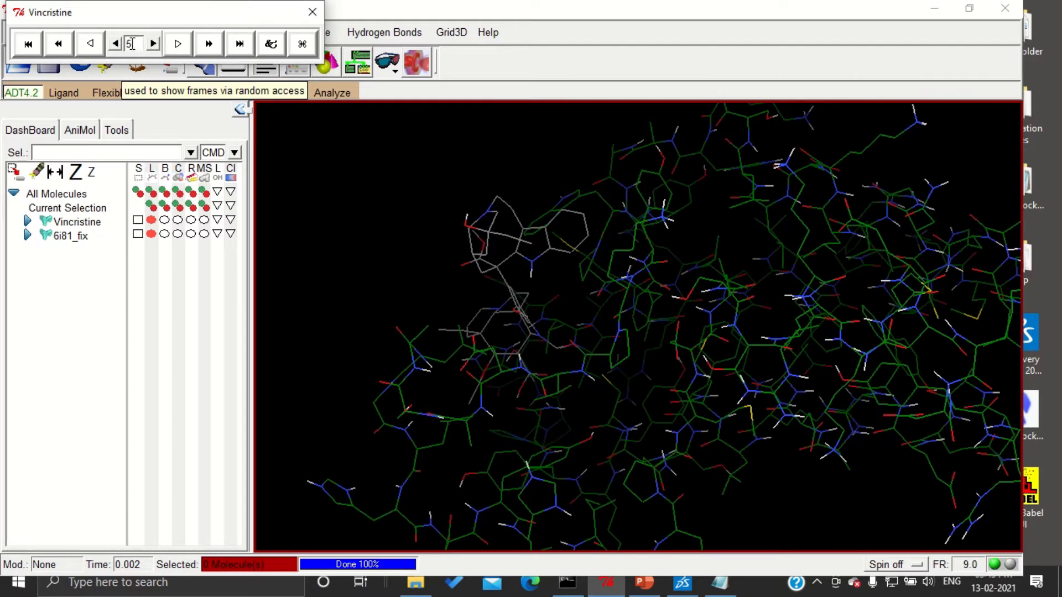
drag(549, 286, 419, 296)
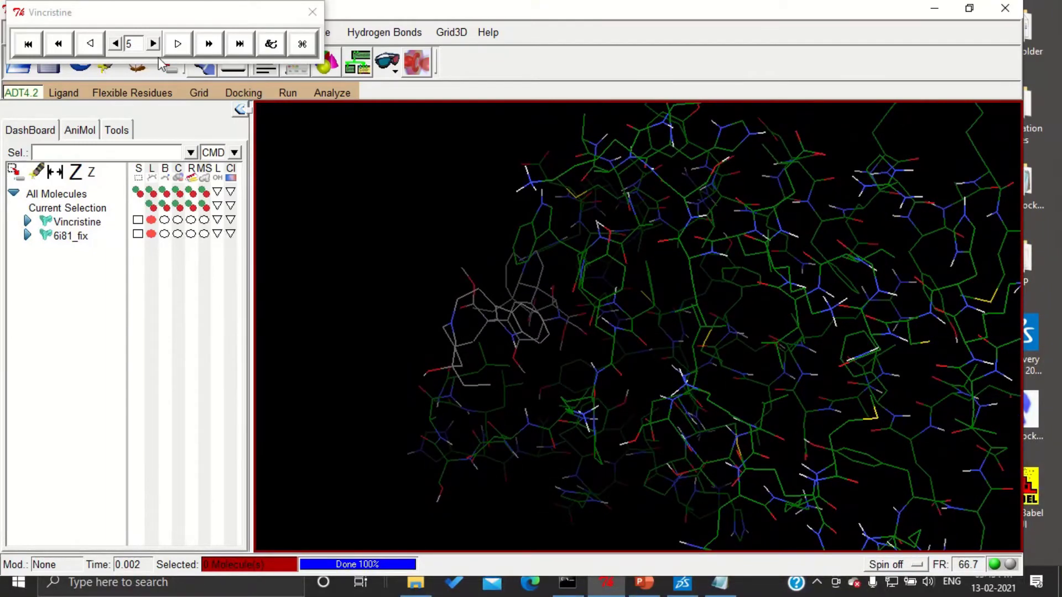
Step: Write the receptor plus pose 5 complex to 6i81_vincristine_run5.pdbqt
click(271, 45)
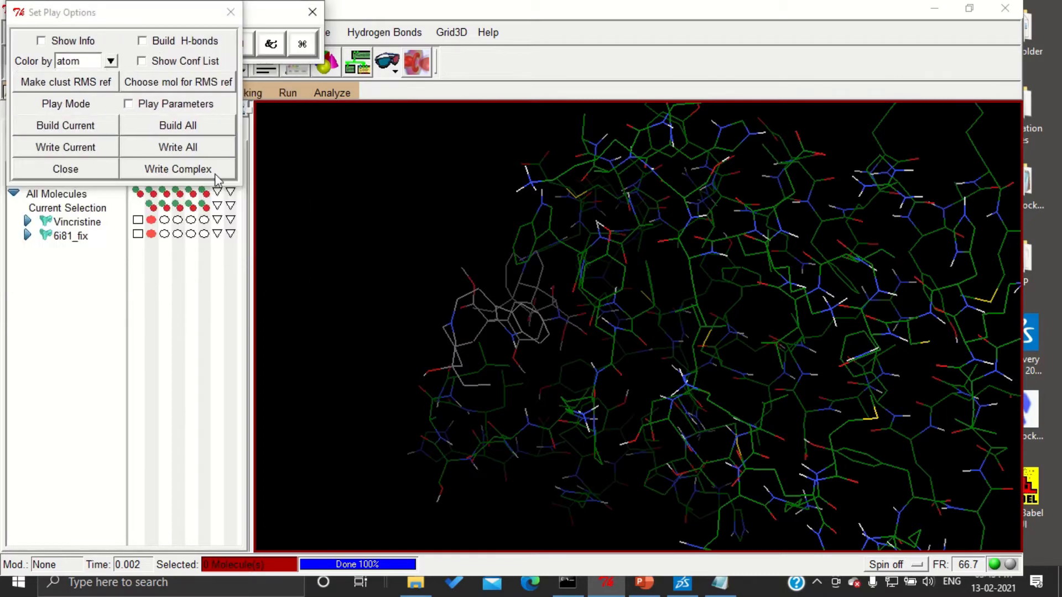
click(204, 170)
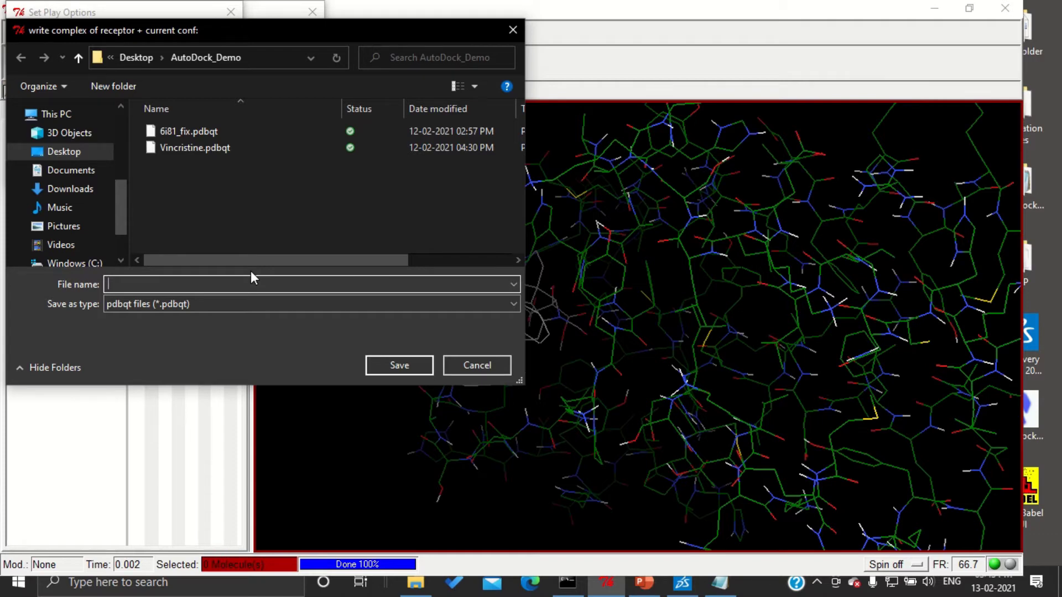
text(6i81_)
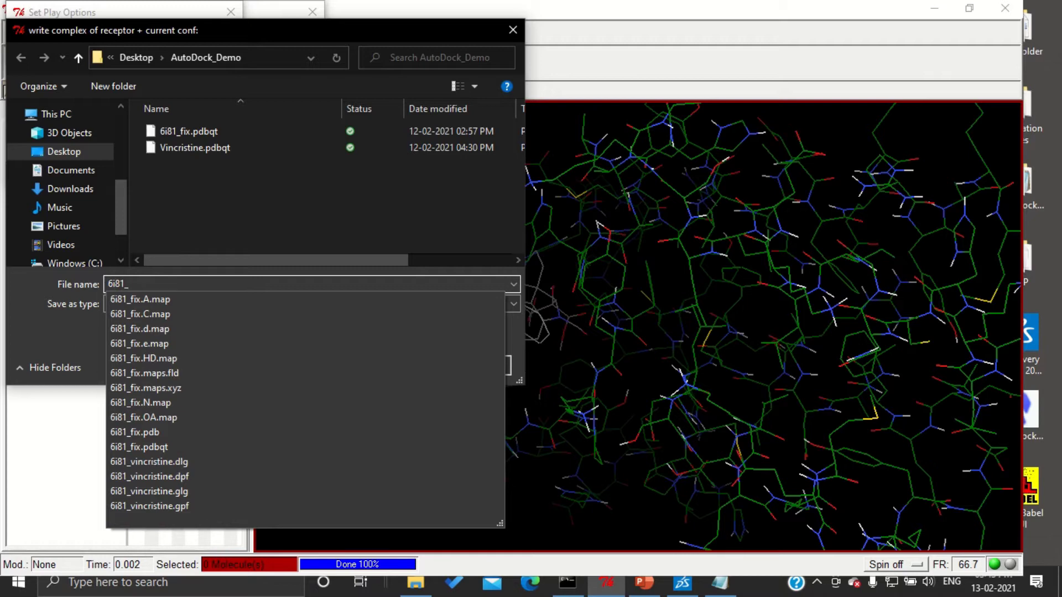
text(vinc)
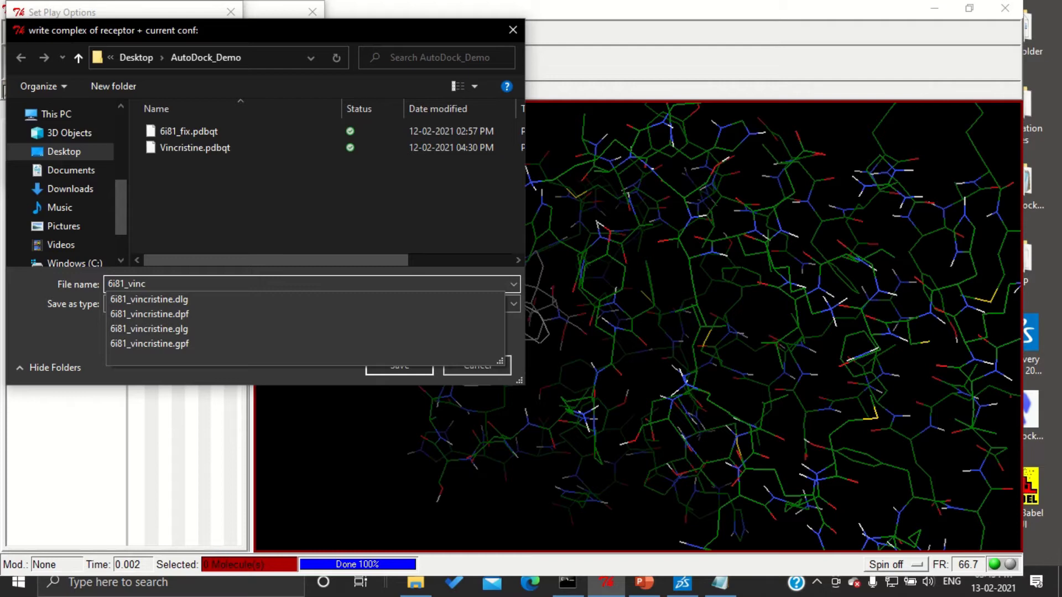
text(ristine_)
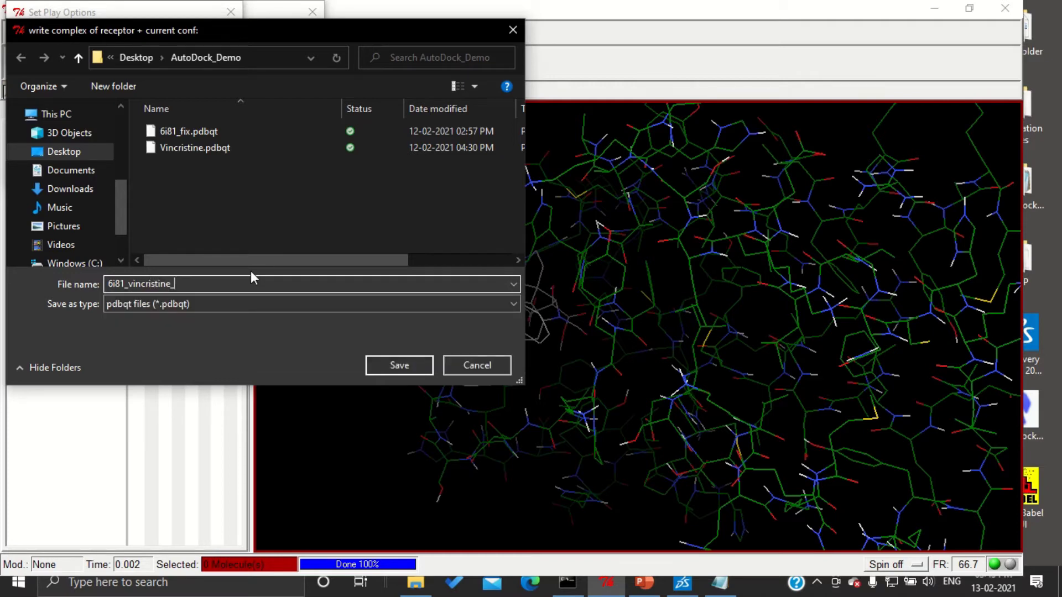
text(run5.pdbqt)
click(399, 366)
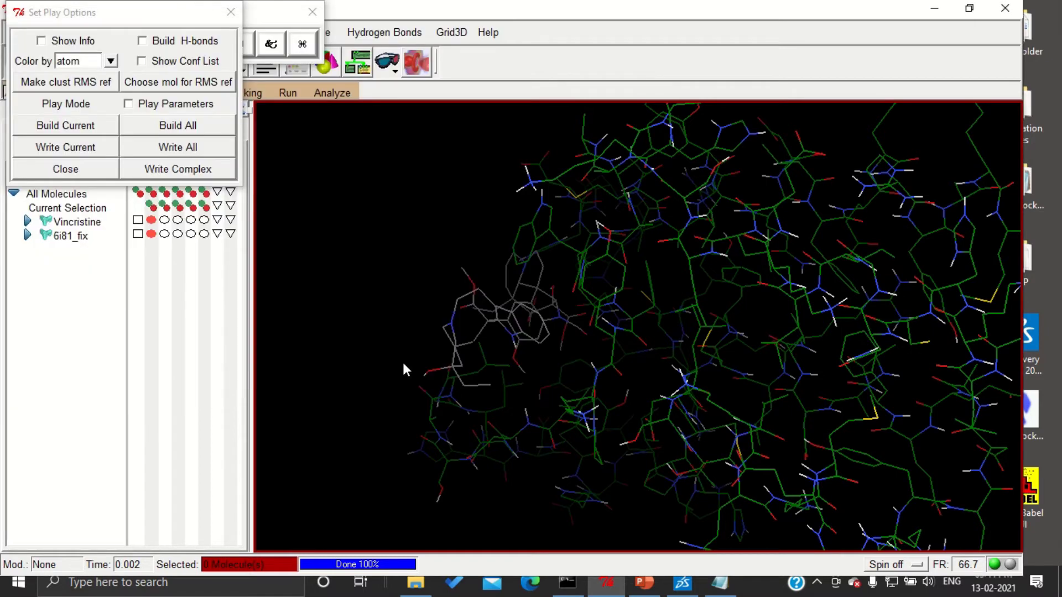
Step: Close the play options and select 6i81_vincristine_run5.pdbqt in the AutoDock_Demo folder
click(88, 174)
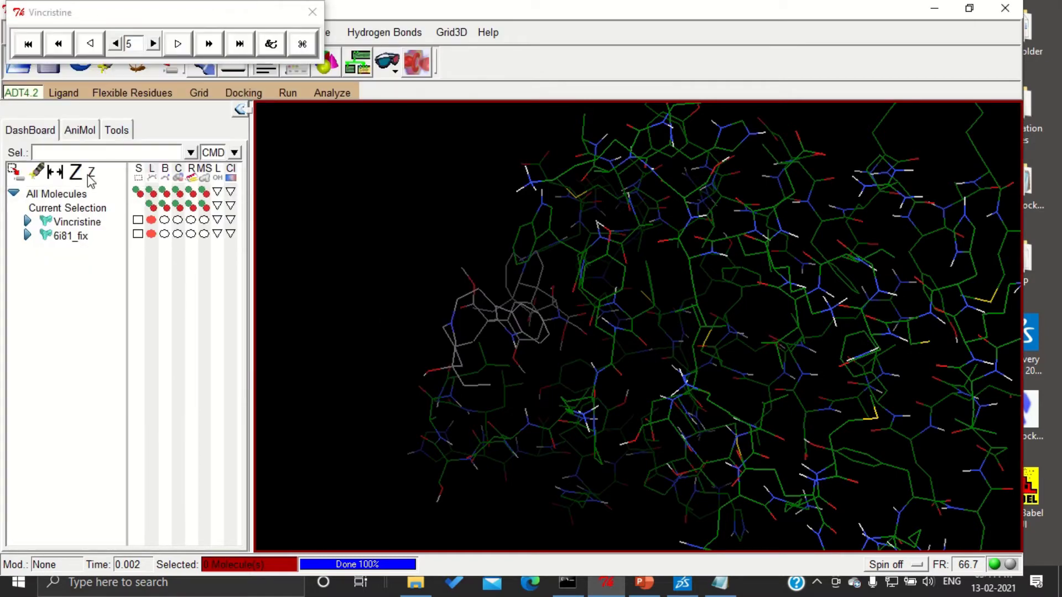
click(416, 582)
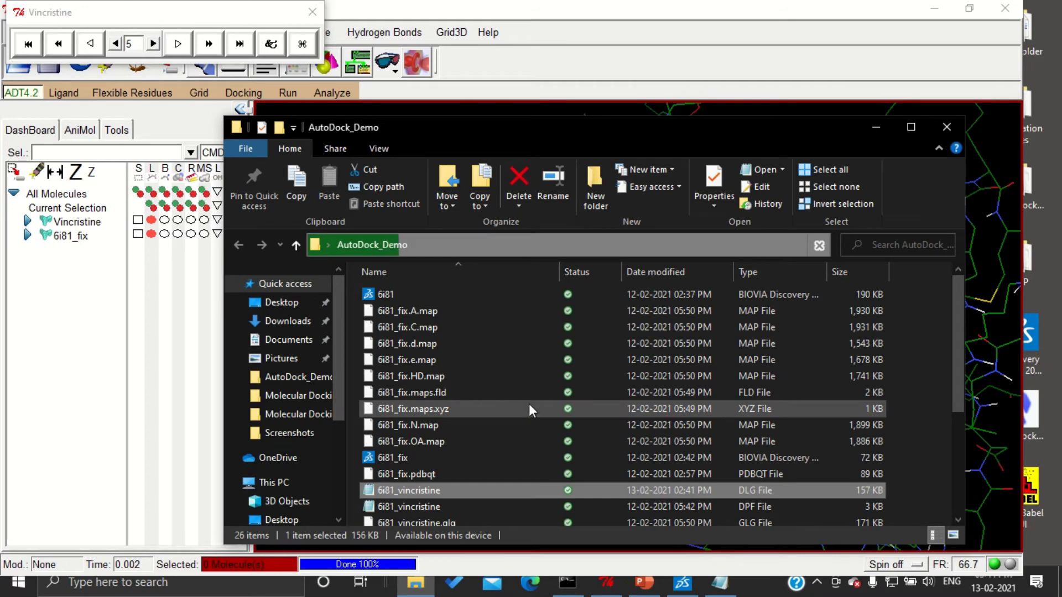
scroll(528, 404, down, 3)
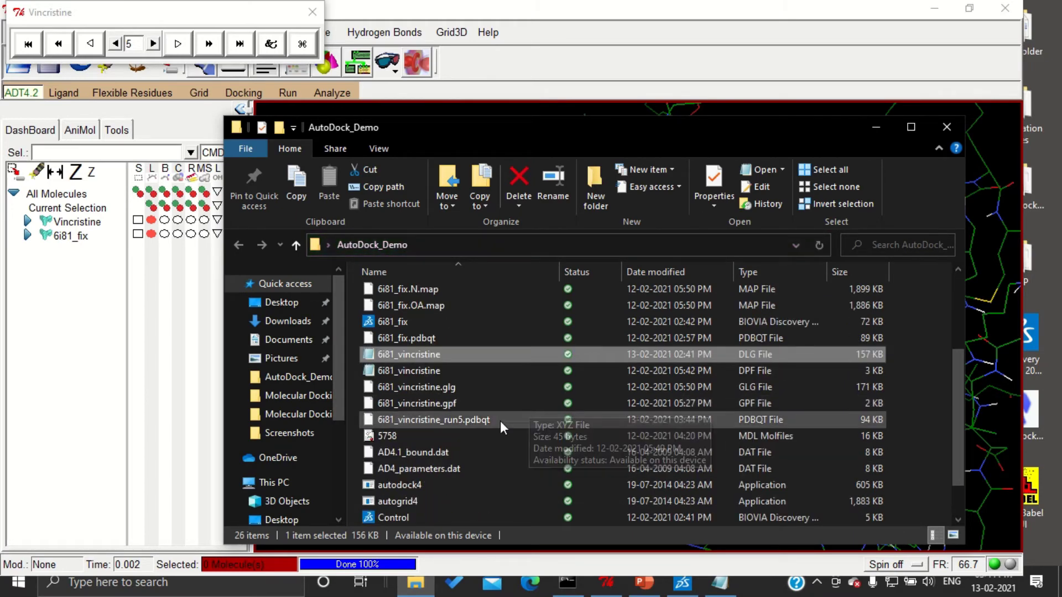
click(498, 422)
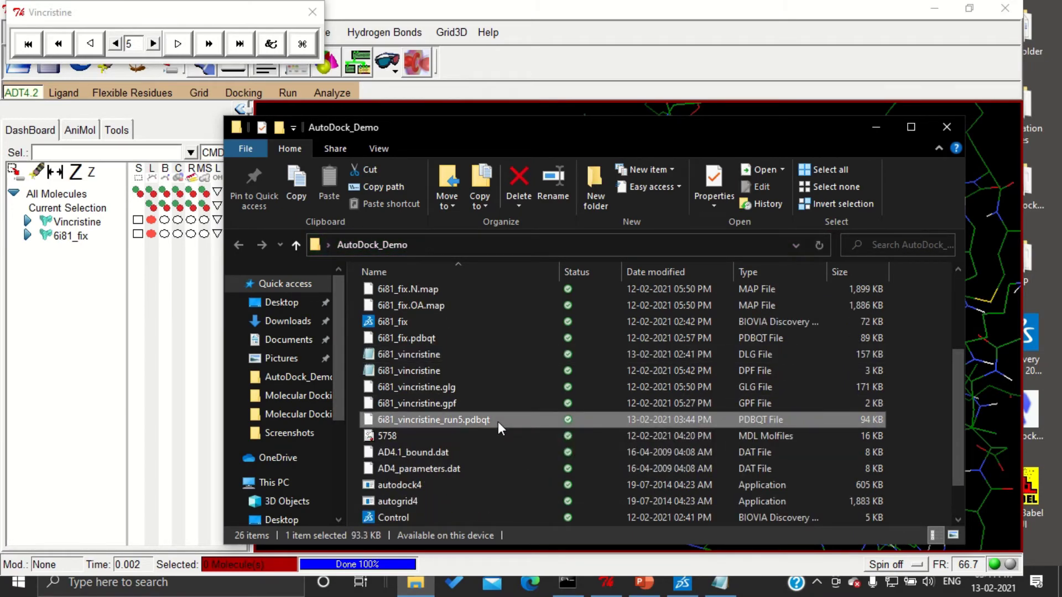
Step: Drag 6i81_vincristine_run5.pdbqt from the folder into Discovery Studio Visualizer
click(681, 586)
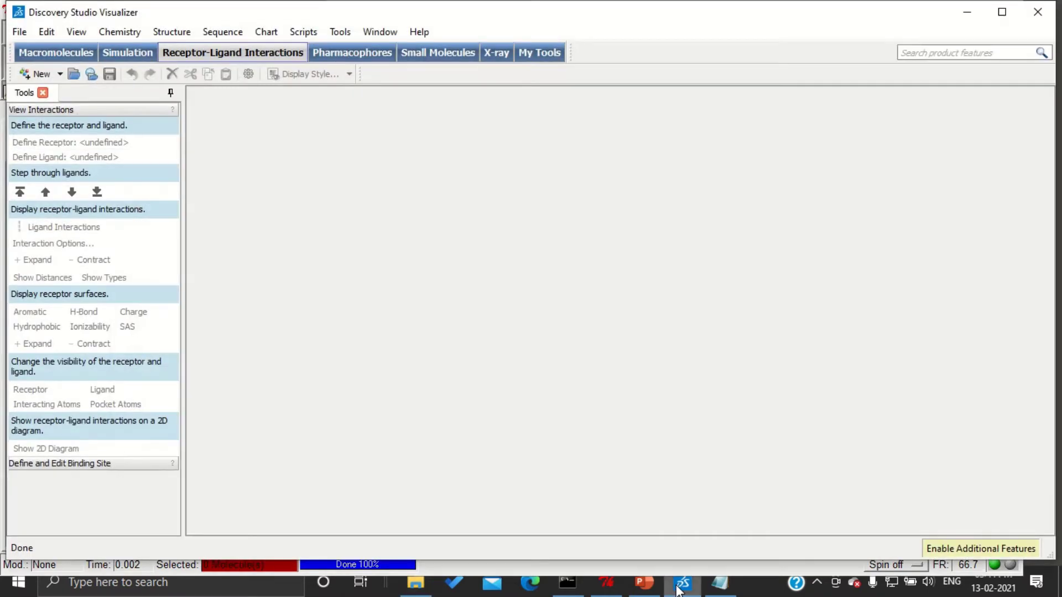
click(415, 583)
drag(393, 420, 323, 89)
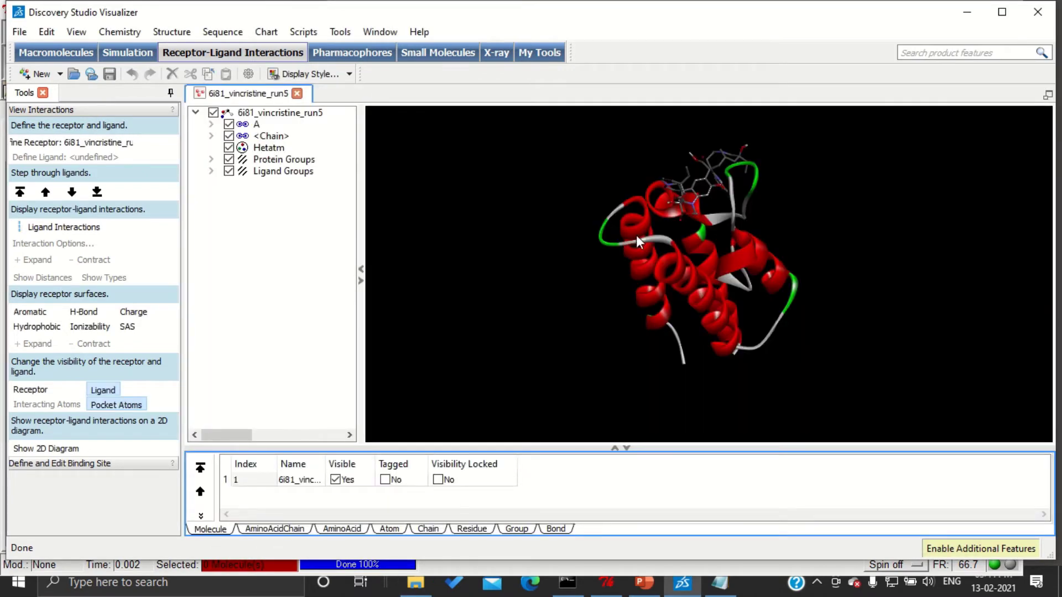
middle_drag(731, 164, 604, 264)
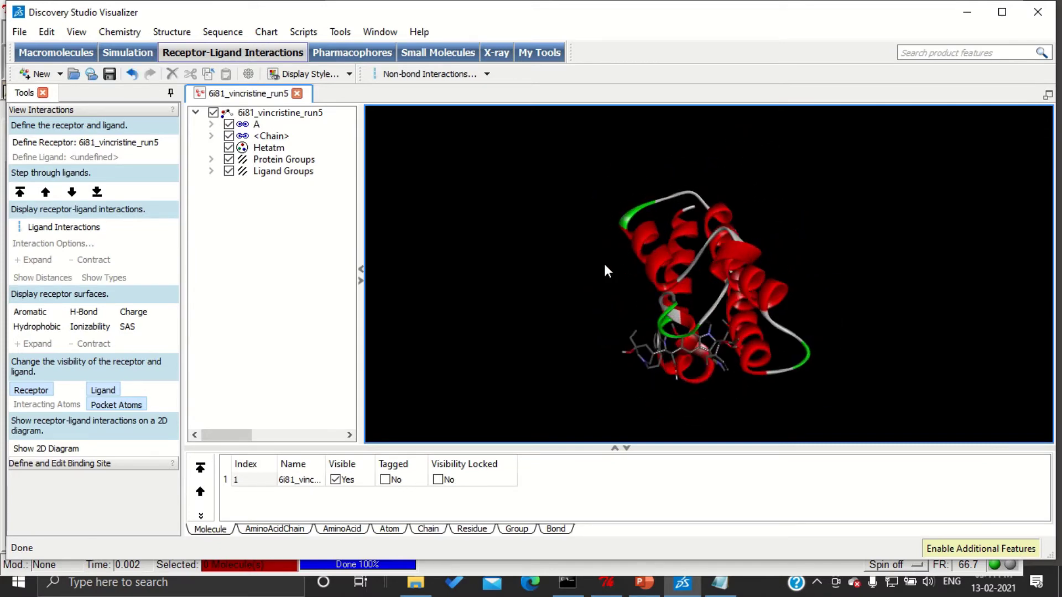
Step: Run the Ligand Interactions script to show only the ligand's binding site atoms
click(303, 31)
mouse_move(373, 108)
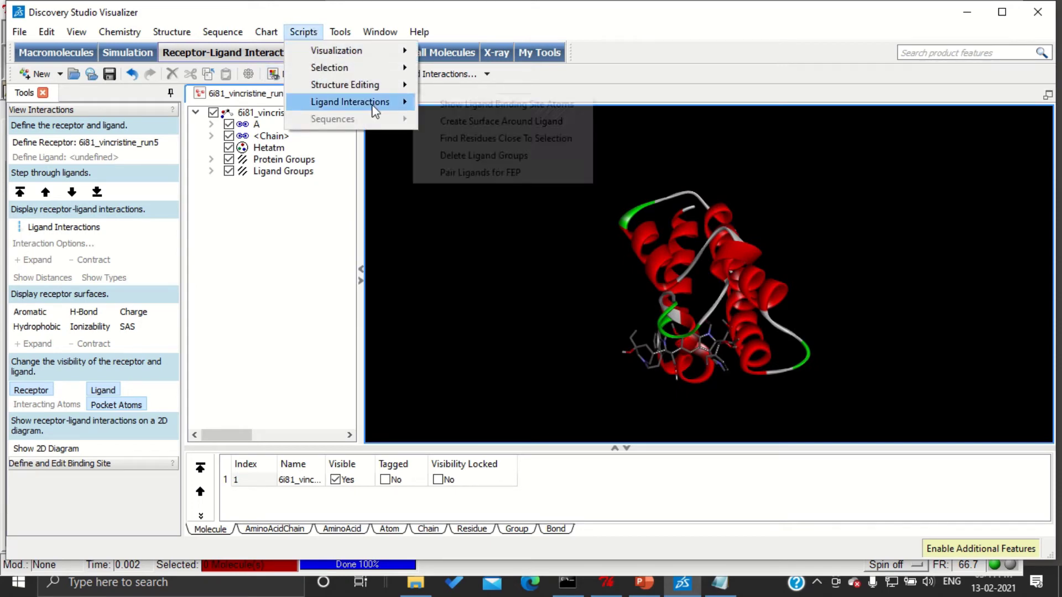
click(467, 105)
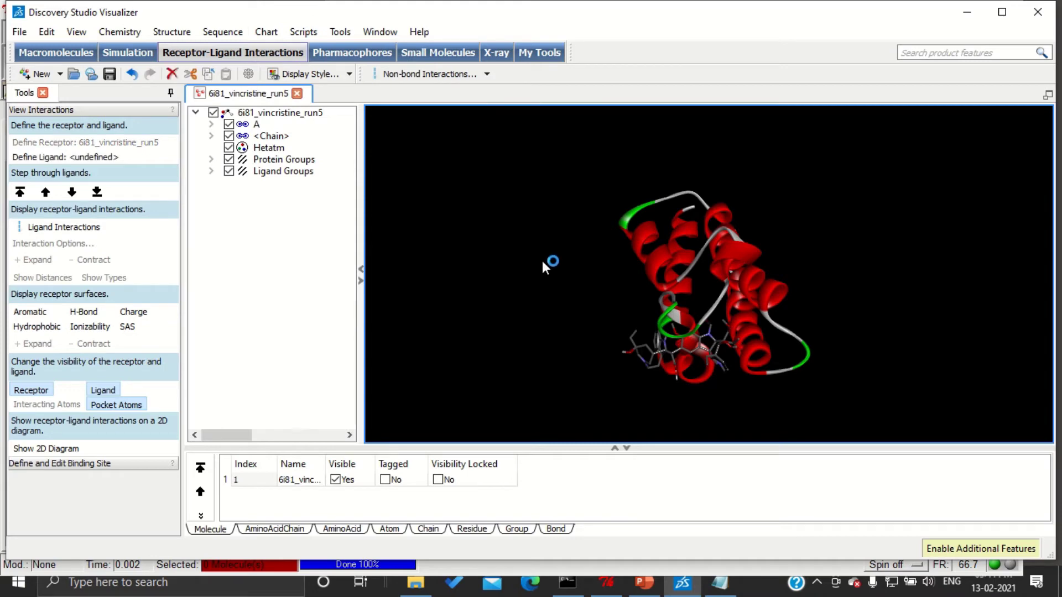
scroll(701, 297, up, 3)
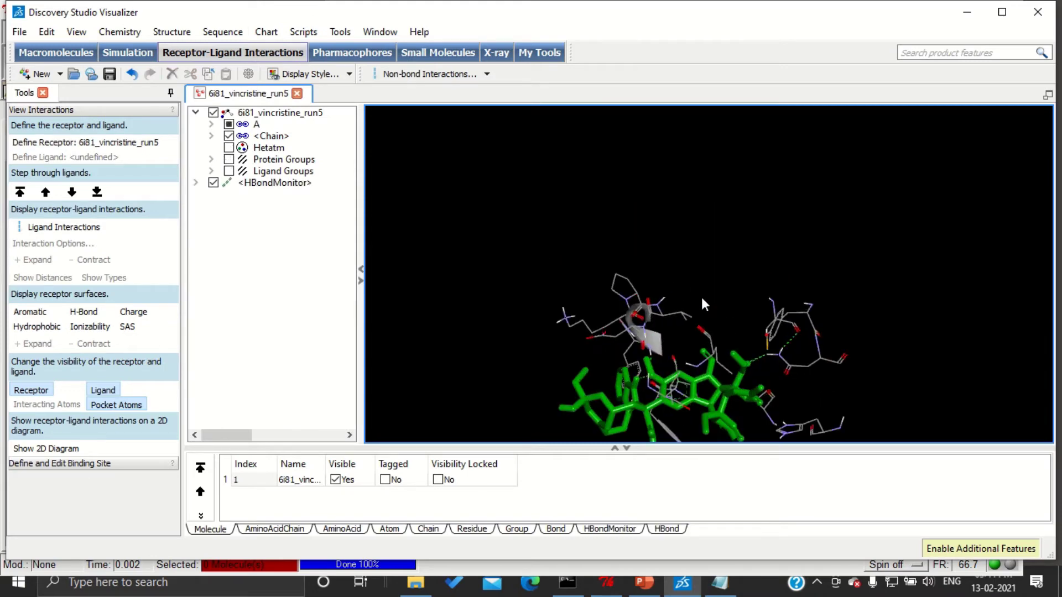
scroll(692, 271, up, 3)
drag(685, 248, 680, 261)
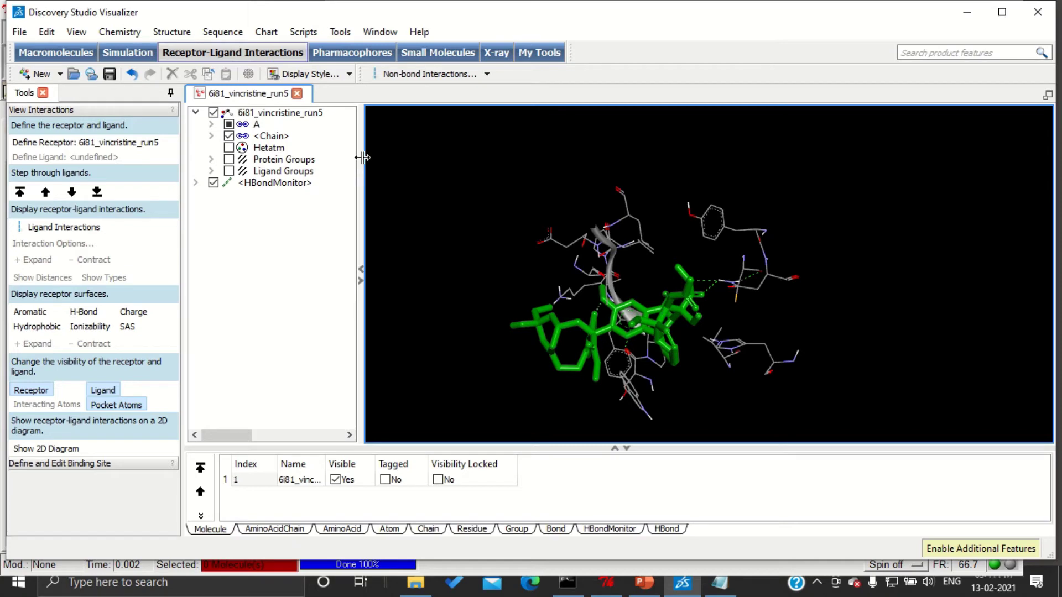
Step: Add labels with Object AminoAcid and Attribute Name to the pocket residues
click(171, 33)
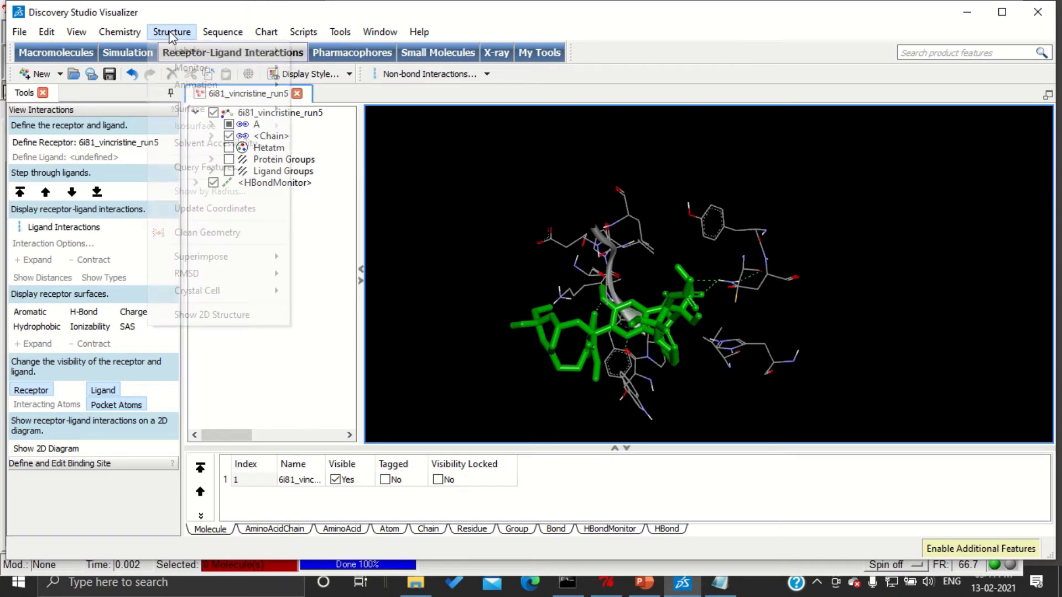
mouse_move(188, 50)
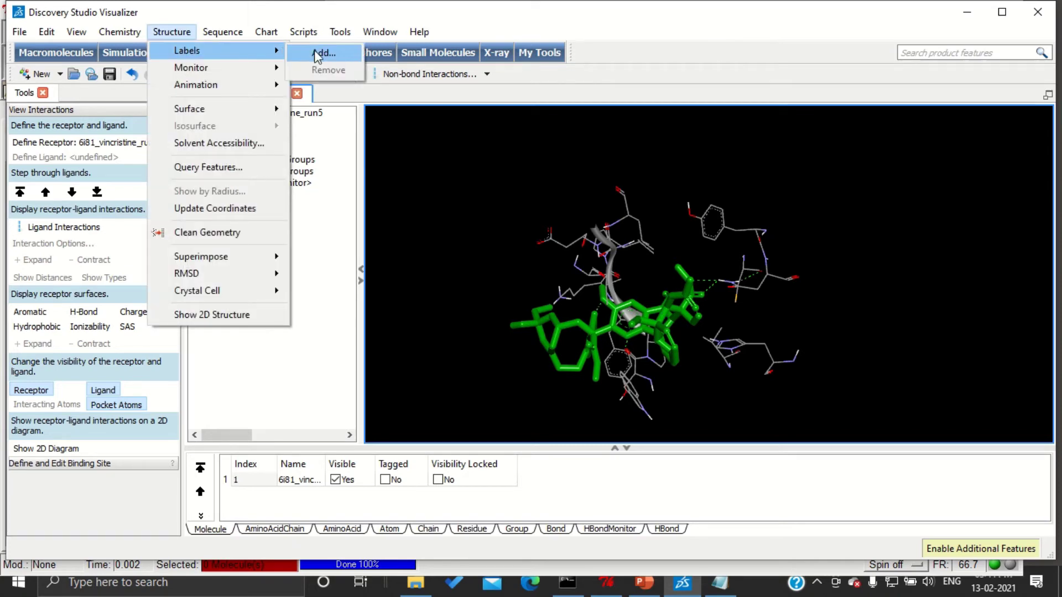
click(317, 55)
click(433, 235)
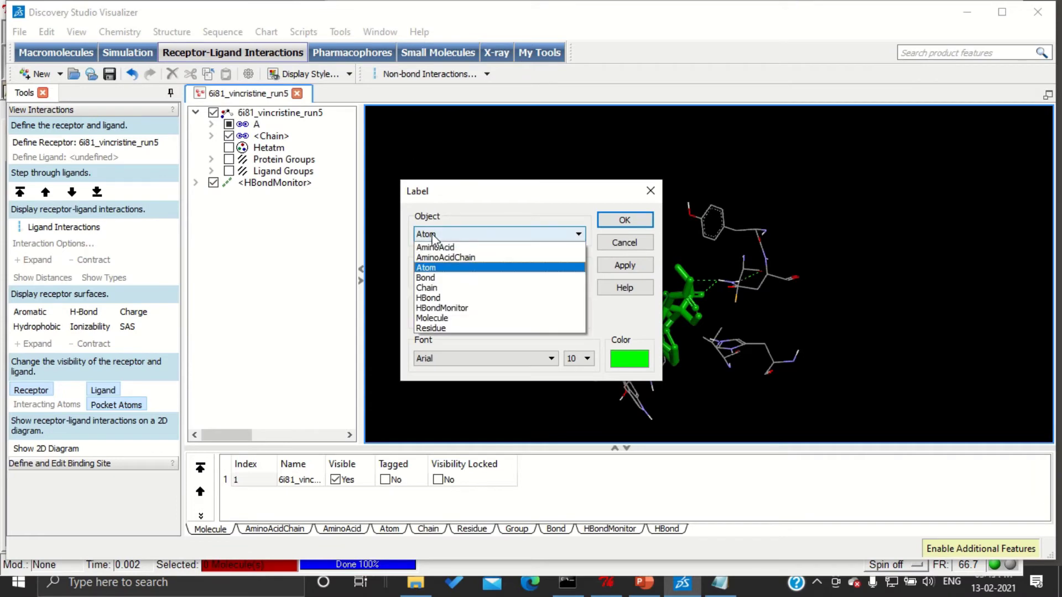
click(435, 247)
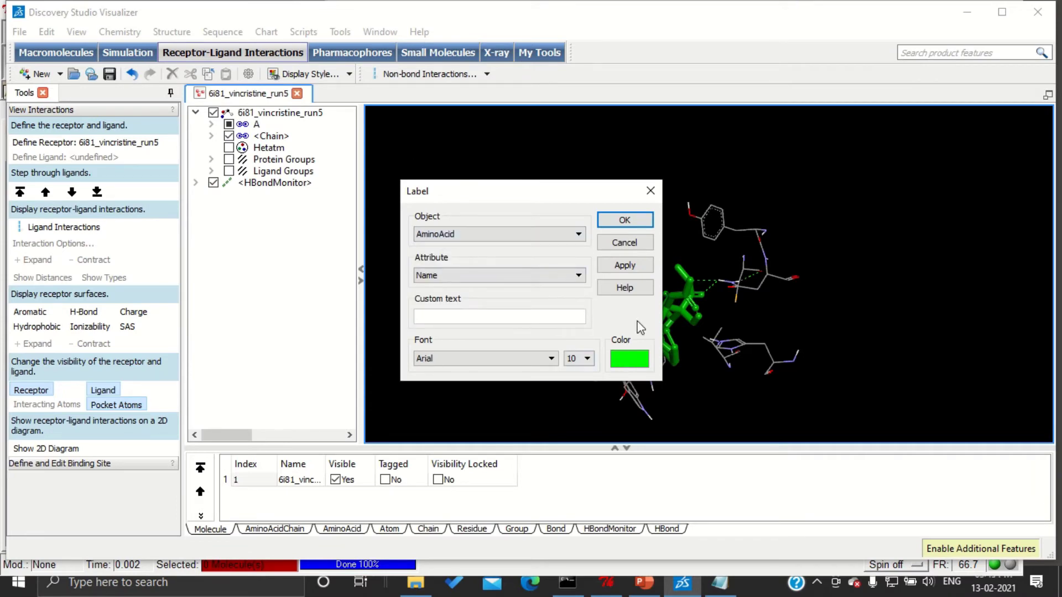
click(624, 219)
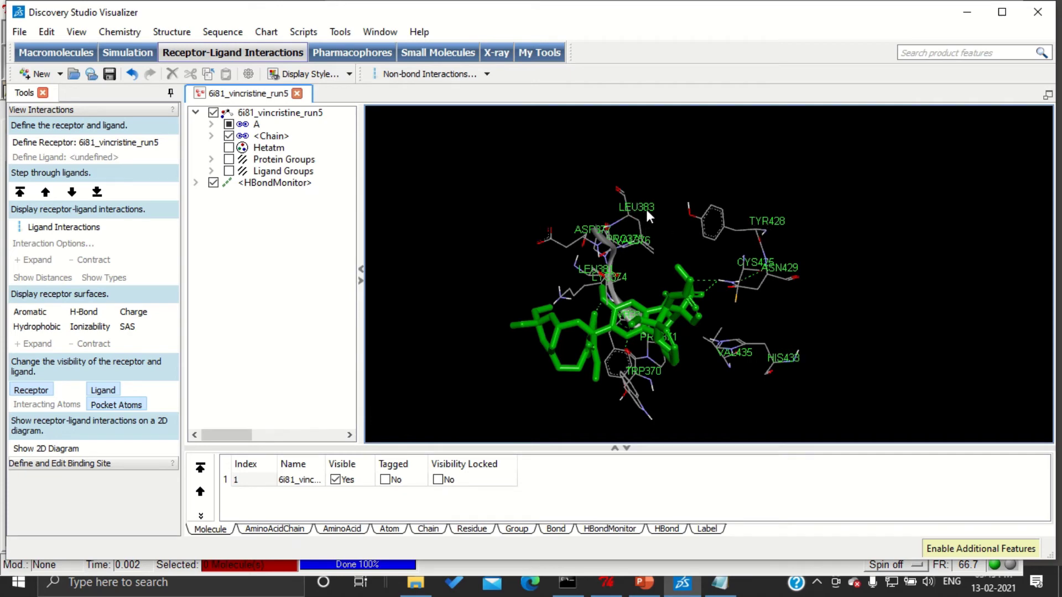
scroll(638, 274, up, 2)
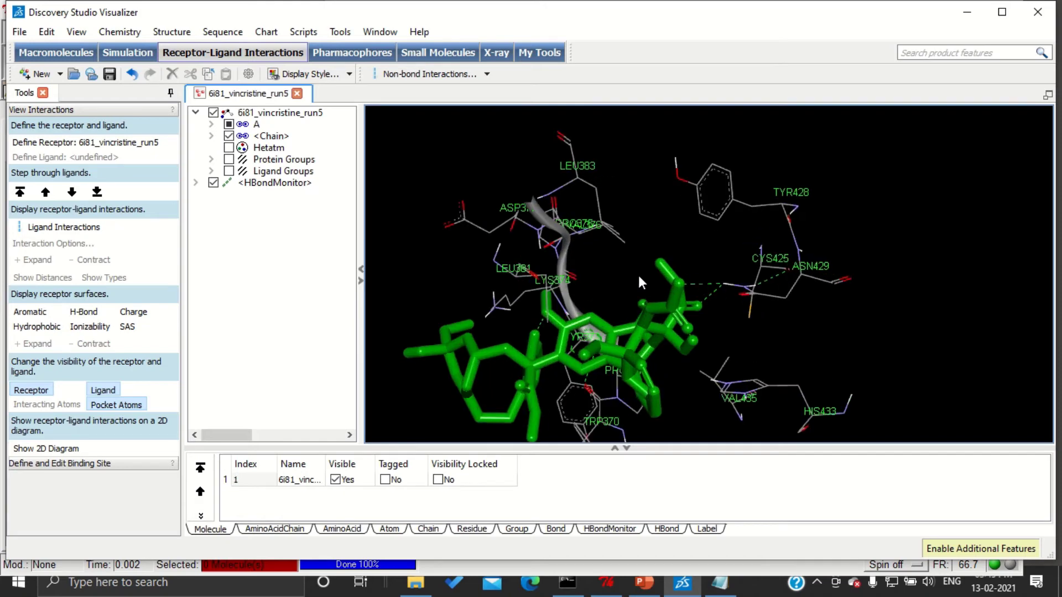
middle_drag(636, 272, 661, 253)
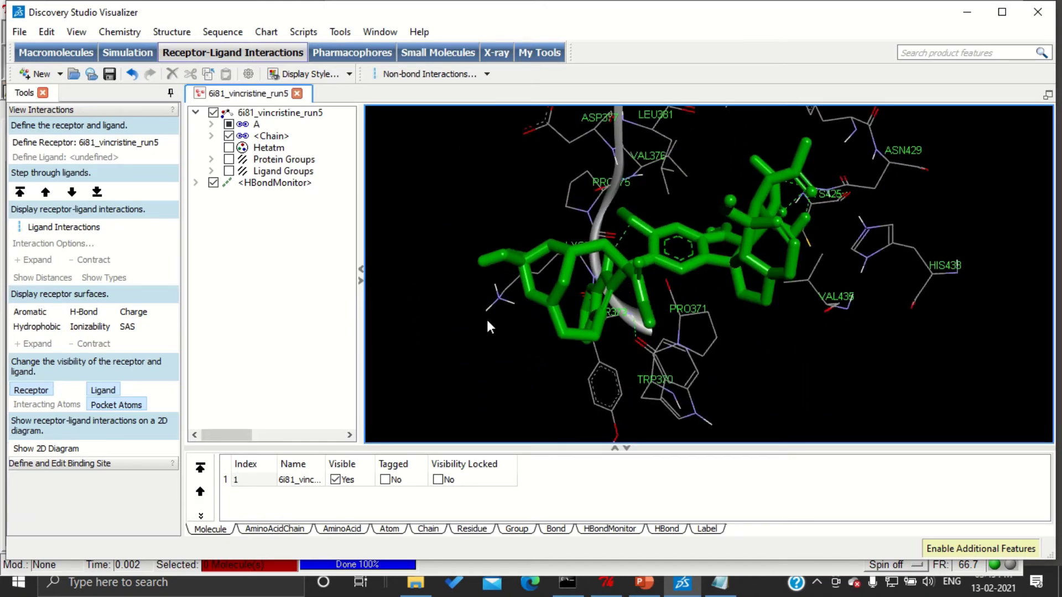
Step: Draw vincristine's 2D interaction diagram and enable Show Distance in its Interaction display style
click(35, 450)
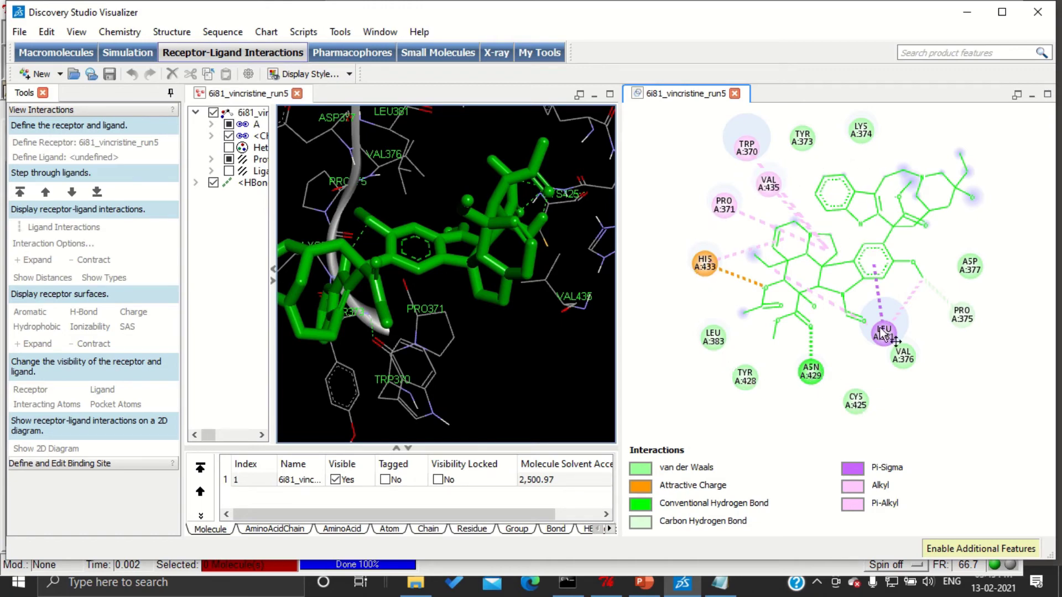
right_click(662, 295)
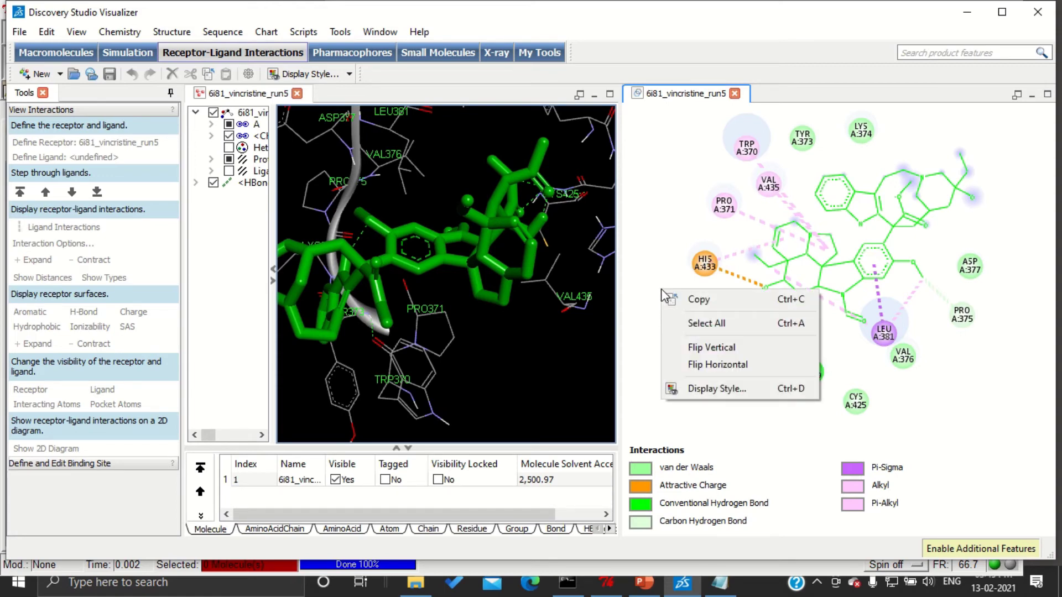
click(709, 389)
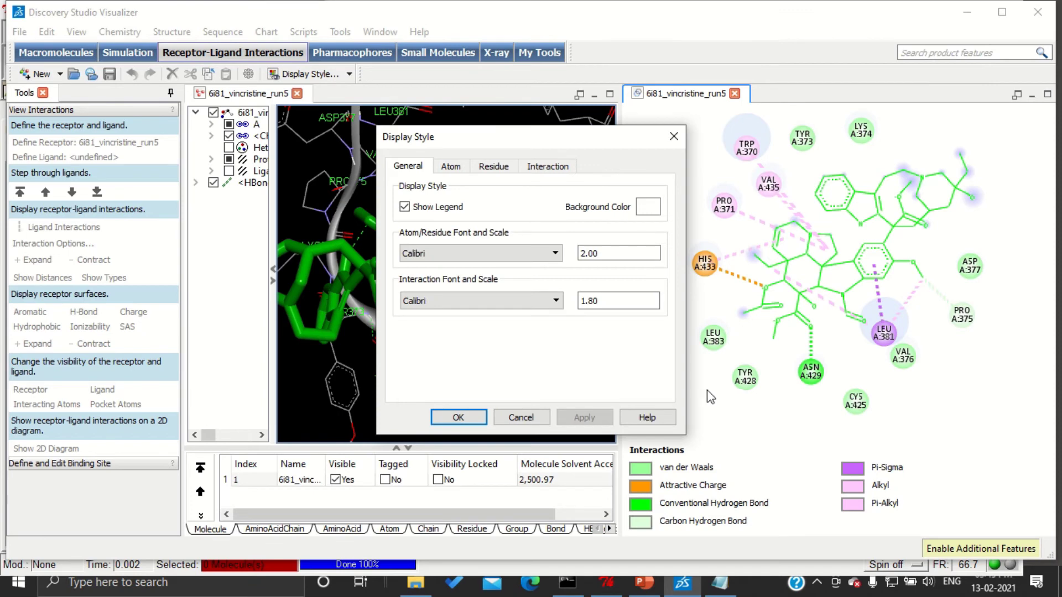
click(547, 167)
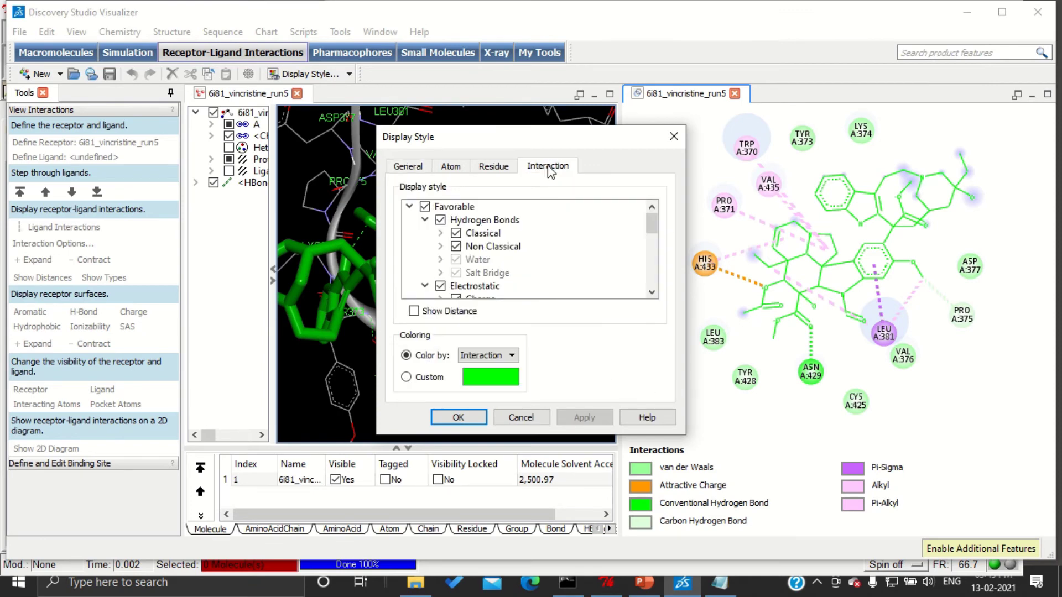
scroll(476, 290, down, 1)
click(414, 311)
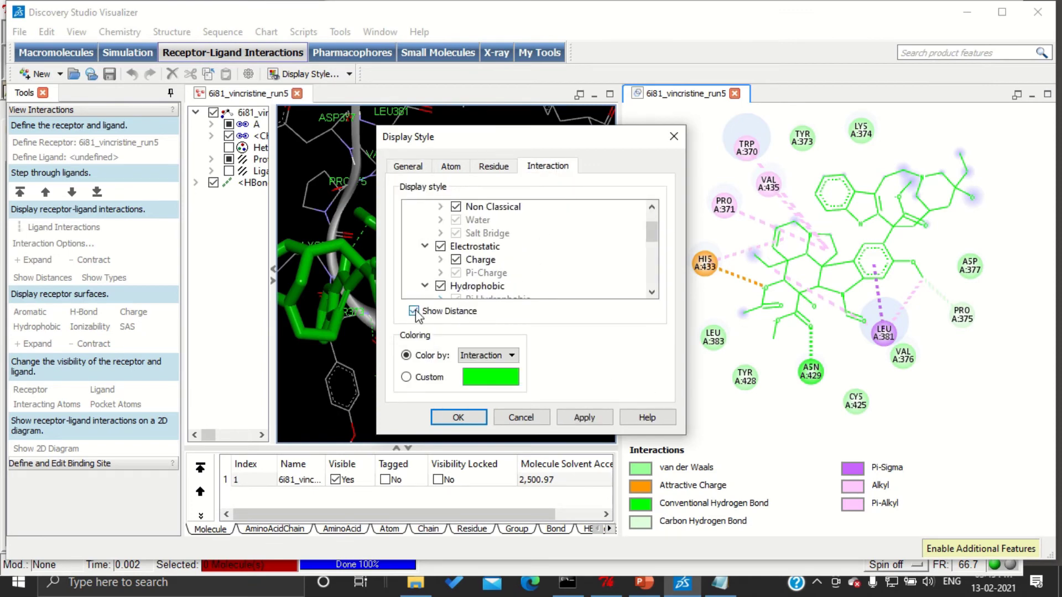
click(586, 414)
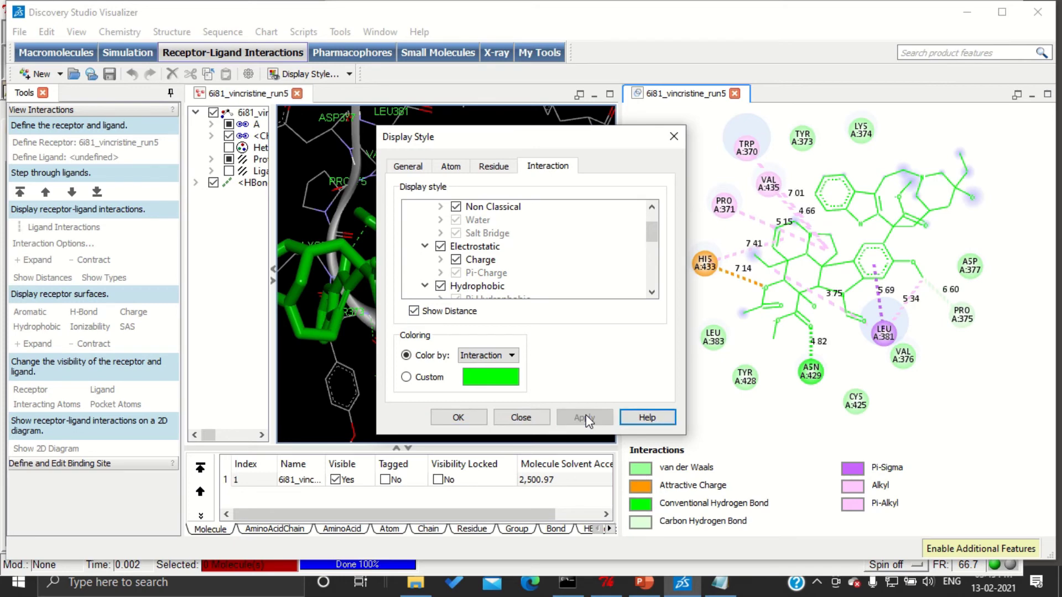
click(463, 415)
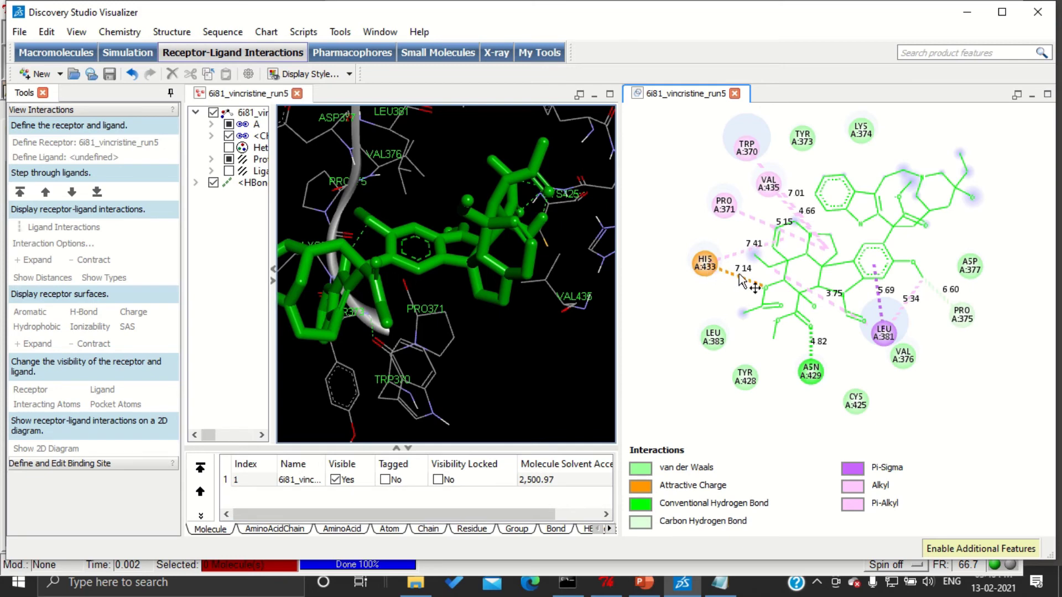
Step: Begin bringing the 6i81_control_run06 complex into Discovery Studio Visualizer
mouse_move(749, 272)
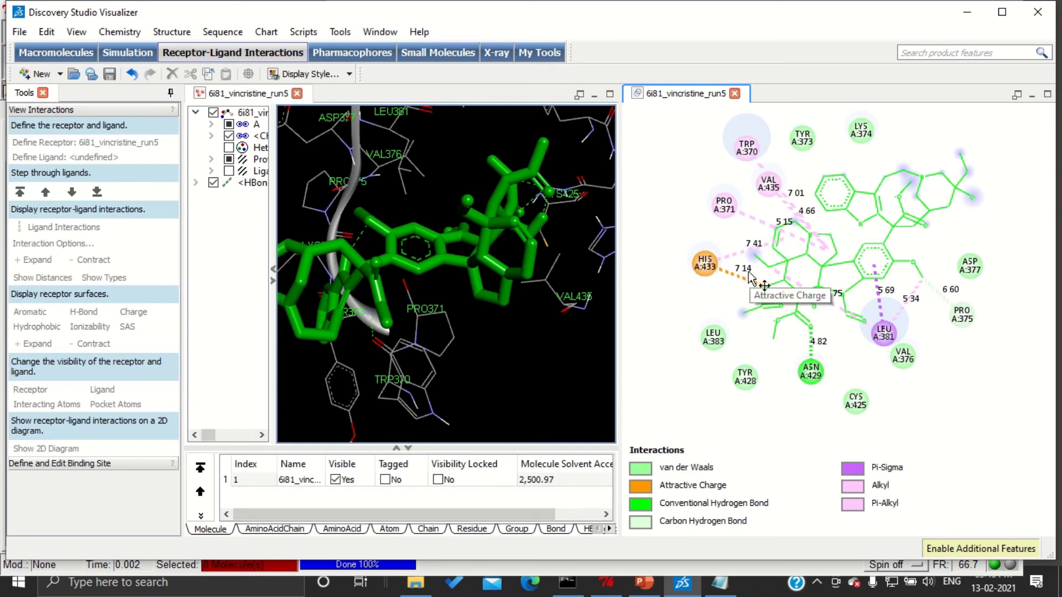